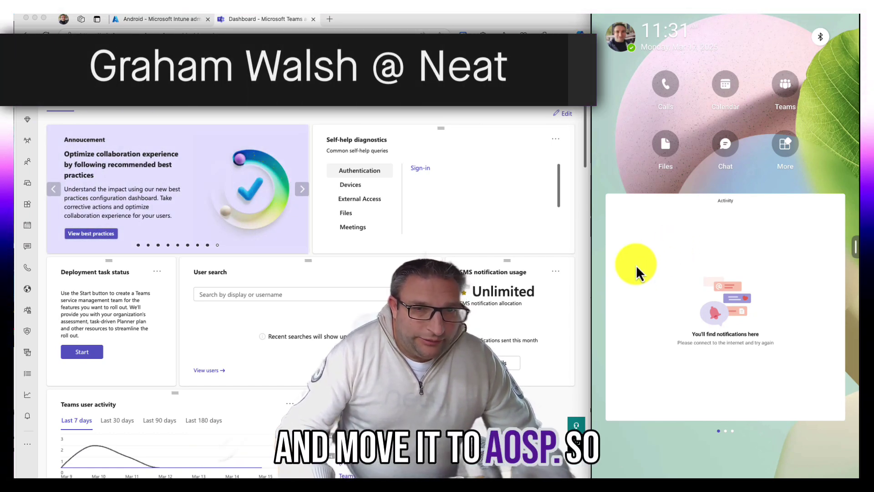
Check the Neat Frame's Teams and Company Portal versions in its device settings and return to the home screen.
left_click(616, 39)
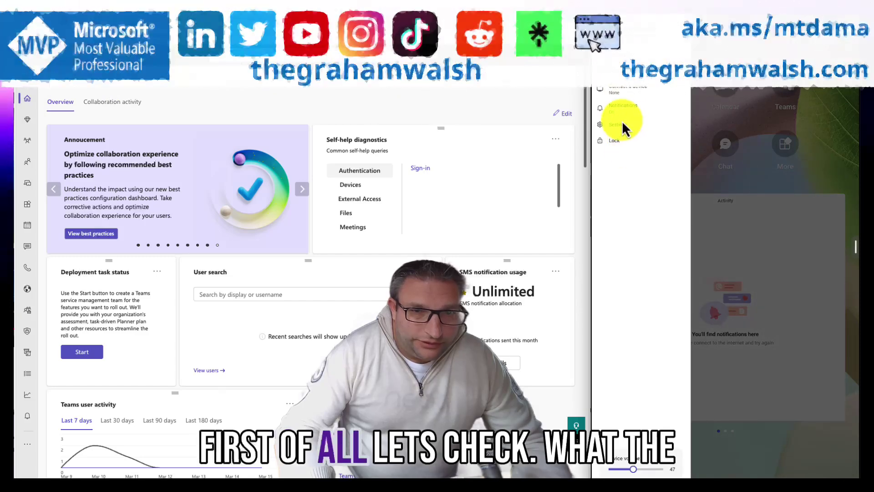
left_click(622, 124)
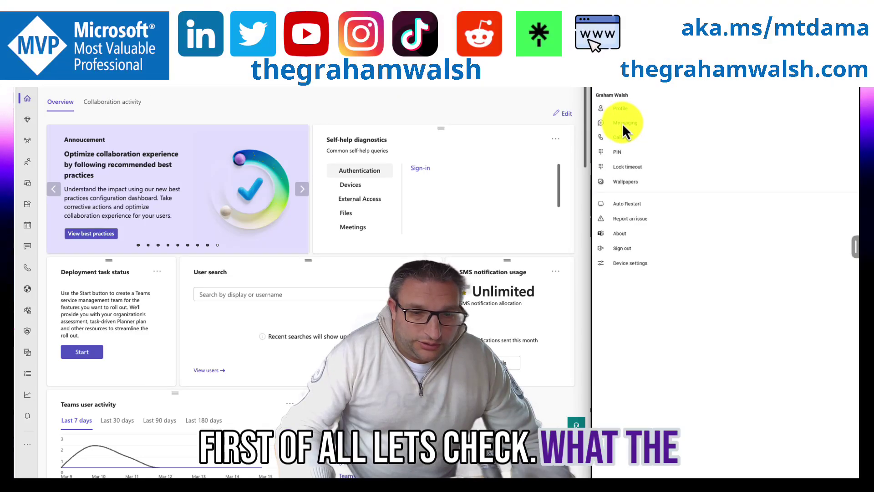
left_click(640, 263)
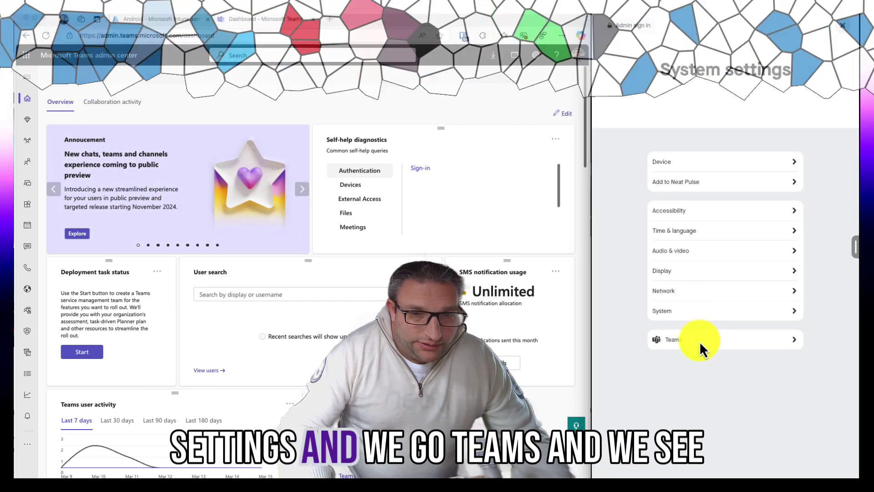
left_click(699, 341)
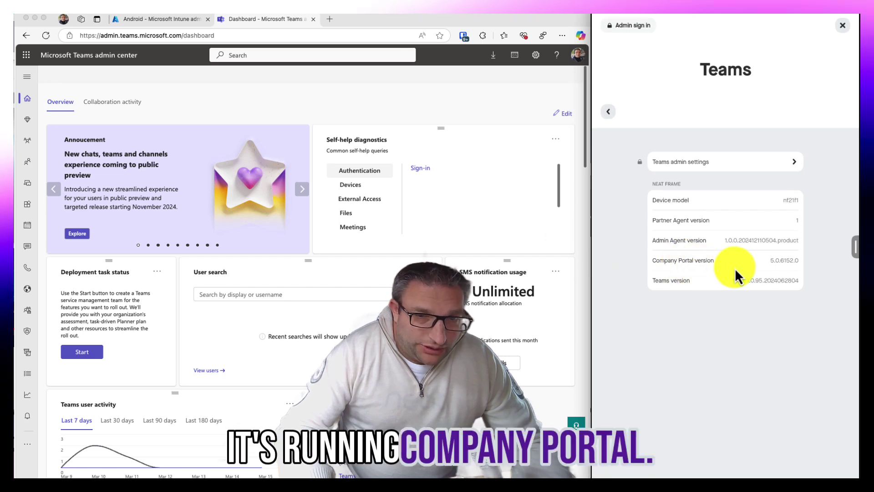
left_click(612, 116)
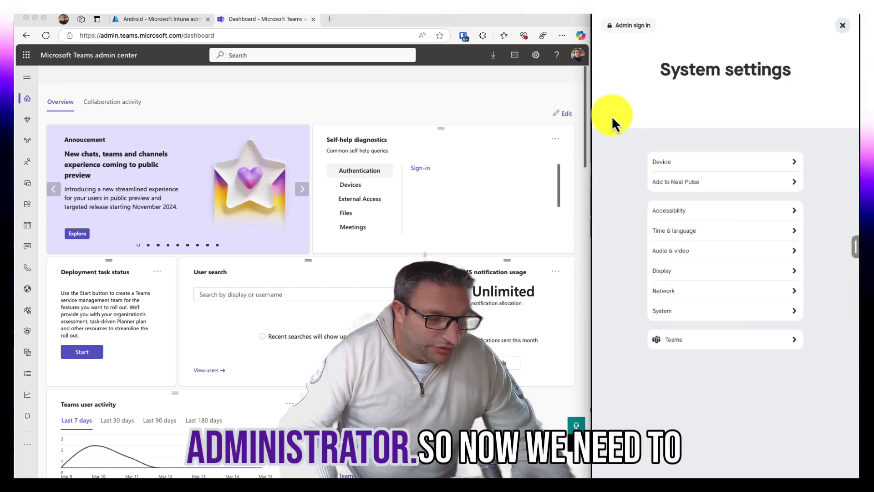
left_click(841, 25)
left_click(600, 24)
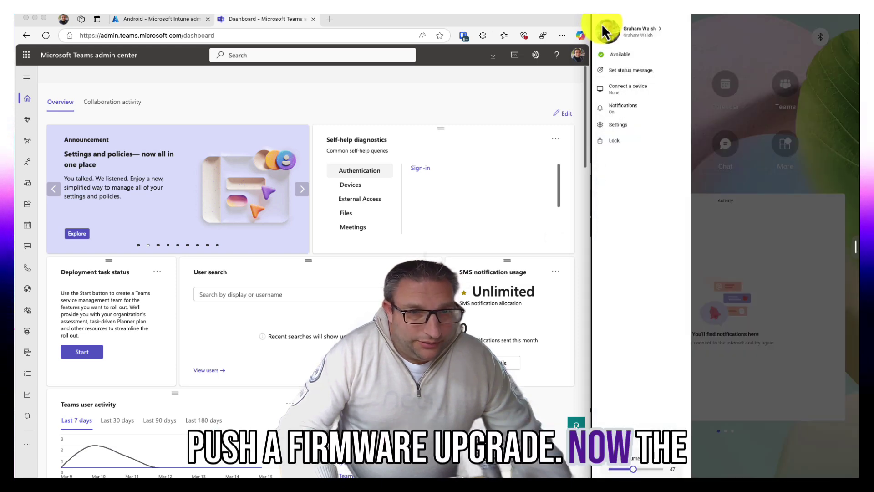
left_click(761, 43)
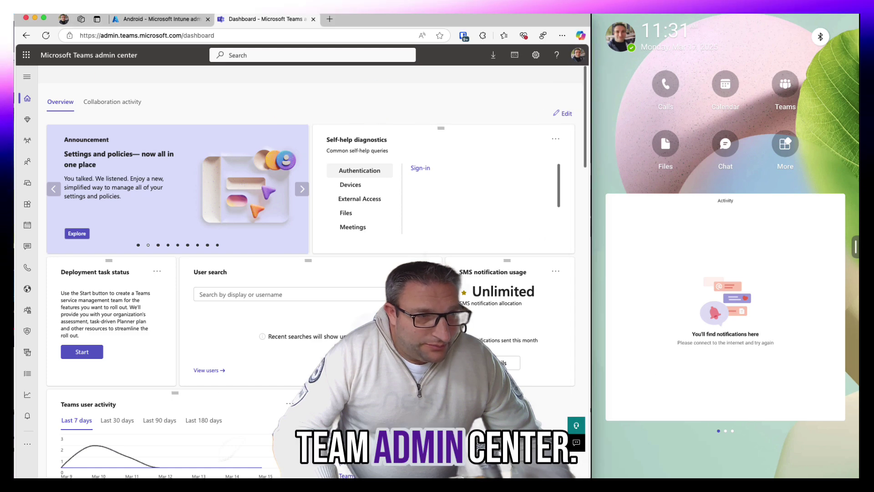
Examine the software health of the Neat Frame under the Teams displays in the Teams admin center.
left_click(28, 78)
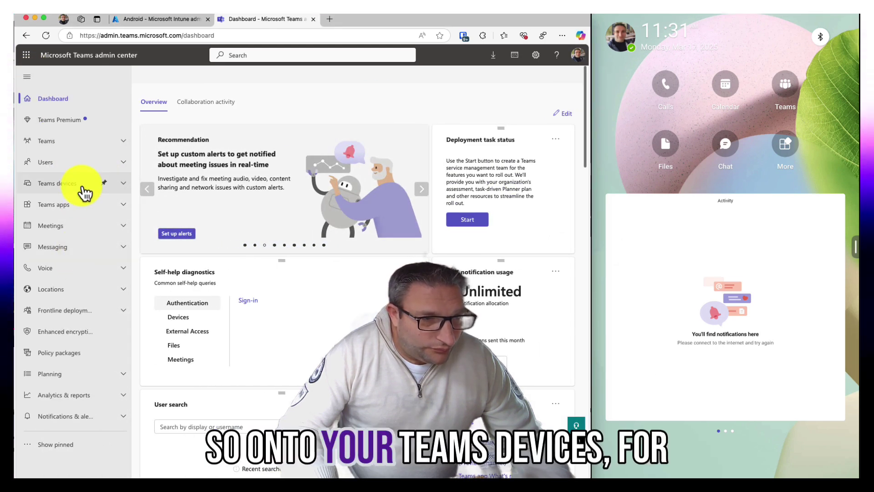
left_click(127, 190)
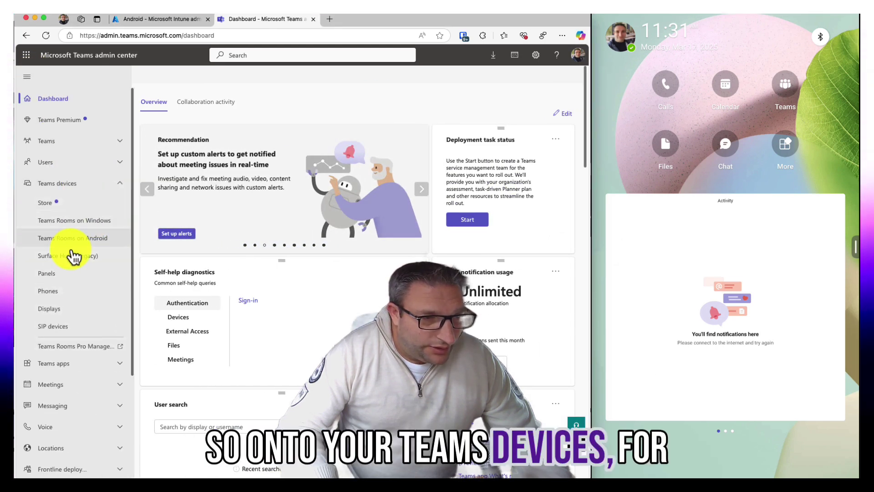
left_click(68, 309)
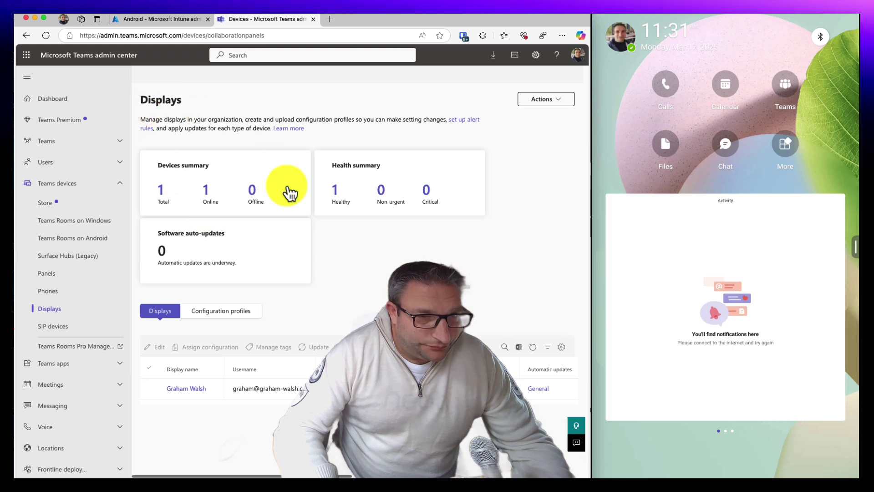
left_click(201, 391)
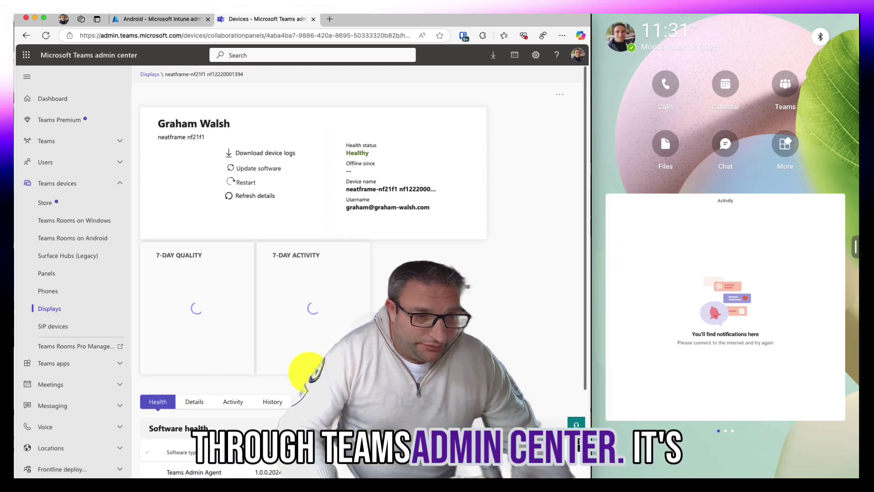
scroll(305, 371, "down", 2)
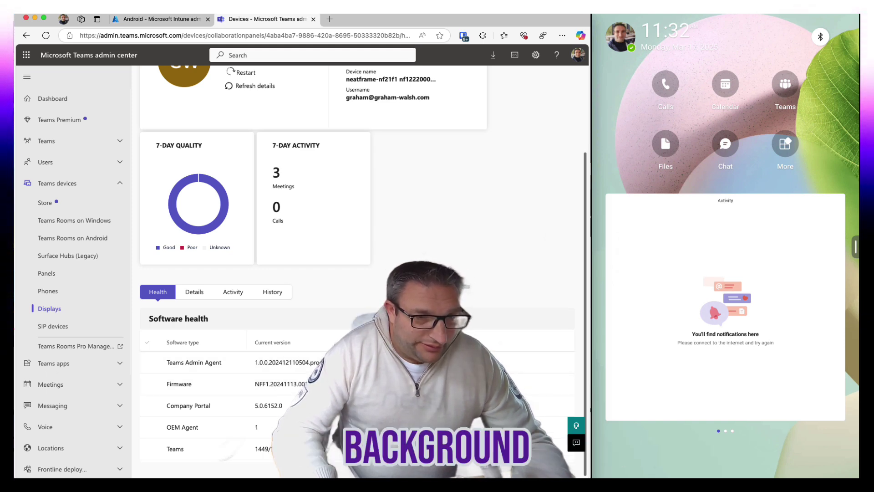
left_click(656, 295)
left_click(670, 225)
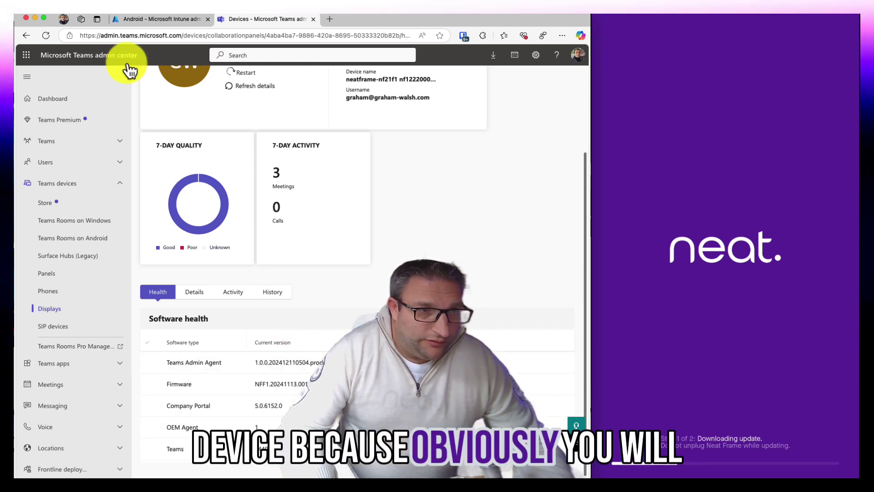
Switch to the Intune admin center and open the Android (AOSP) enrollment profiles for corporate-owned, user-associated devices.
left_click(165, 20)
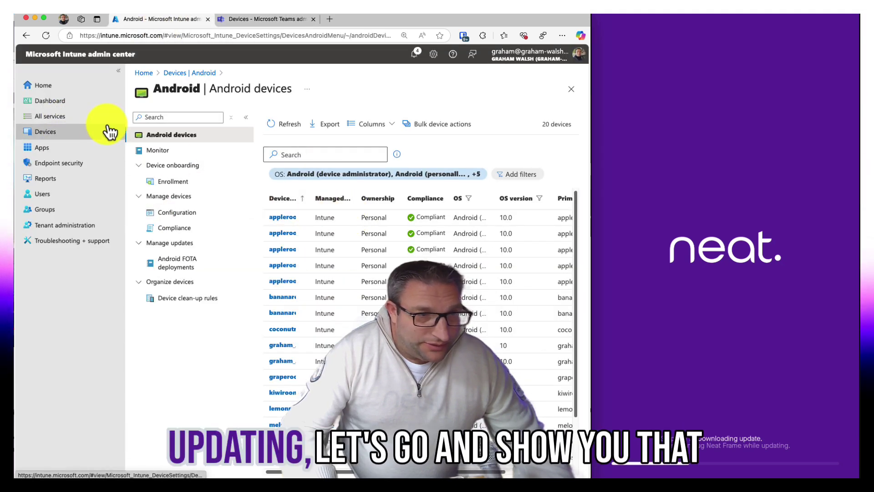
left_click(50, 133)
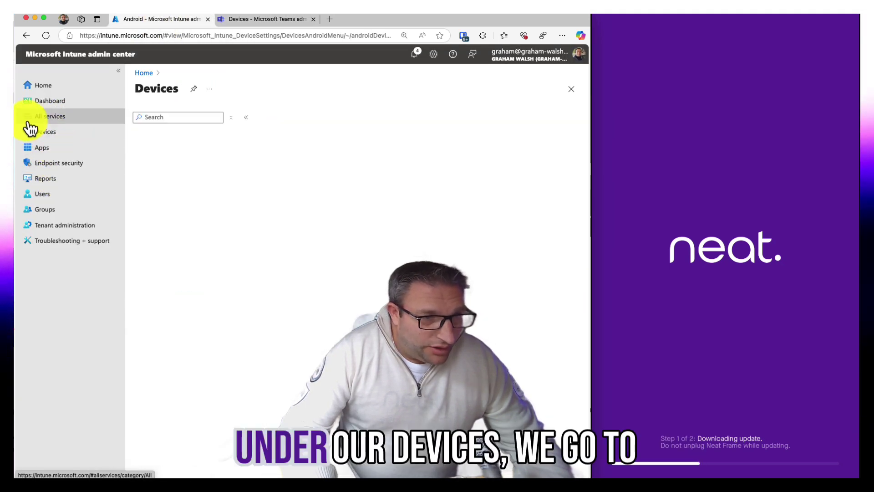
left_click(176, 321)
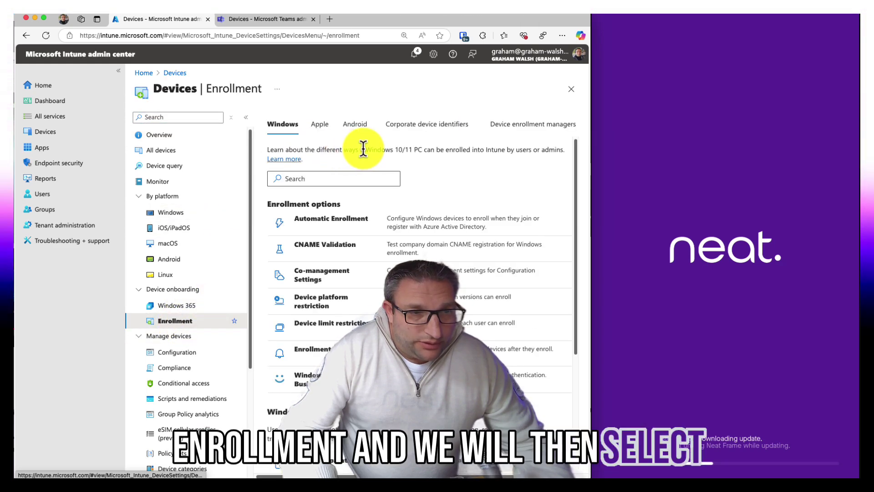
left_click(358, 131)
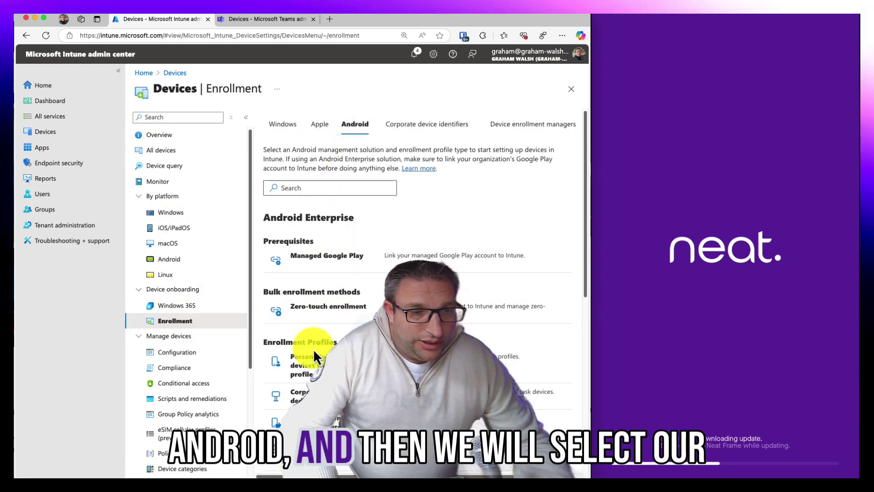
scroll(362, 319, "down", 5)
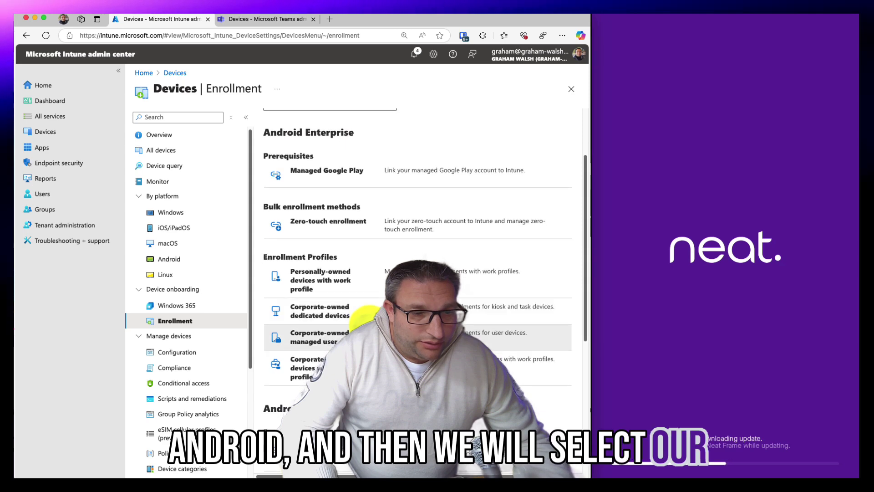
scroll(332, 332, "down", 1)
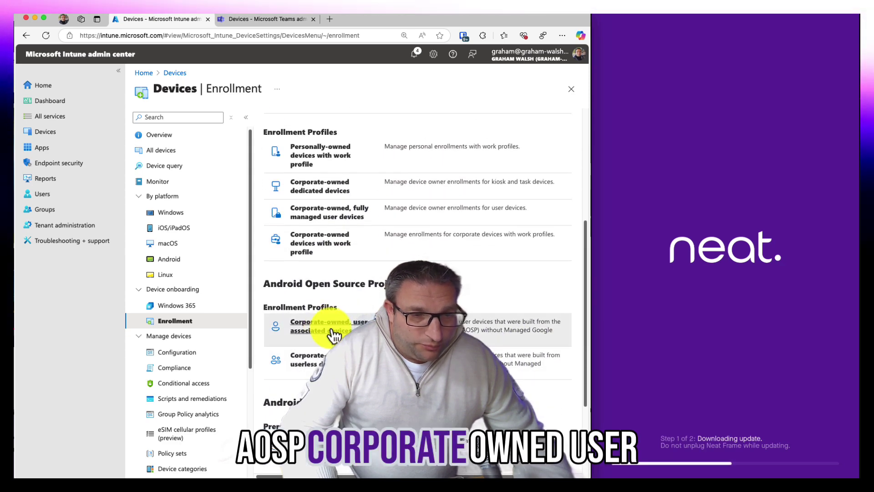
left_click(334, 335)
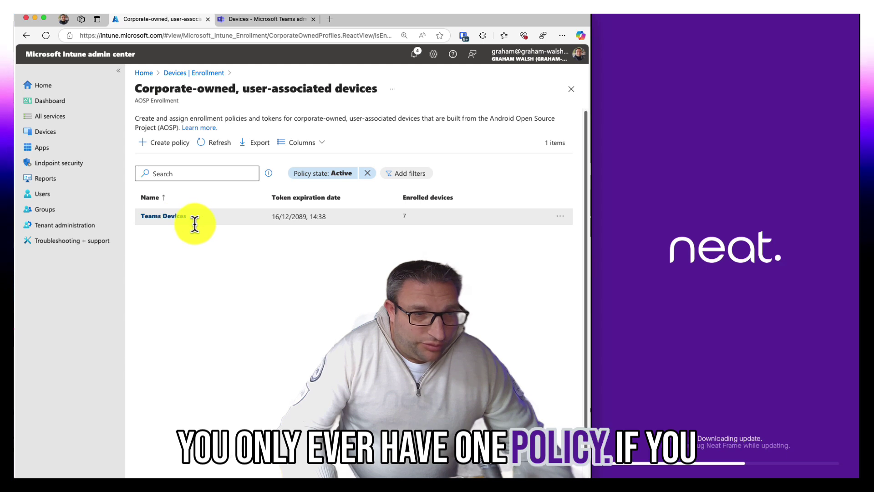
Remove the active policy state filter and view the enrollment token of the Teams Devices policy.
left_click(368, 173)
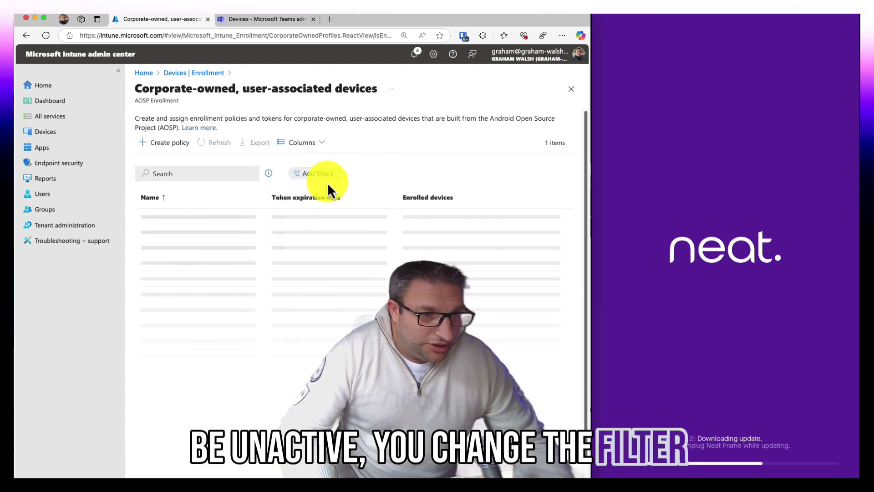
left_click(187, 211)
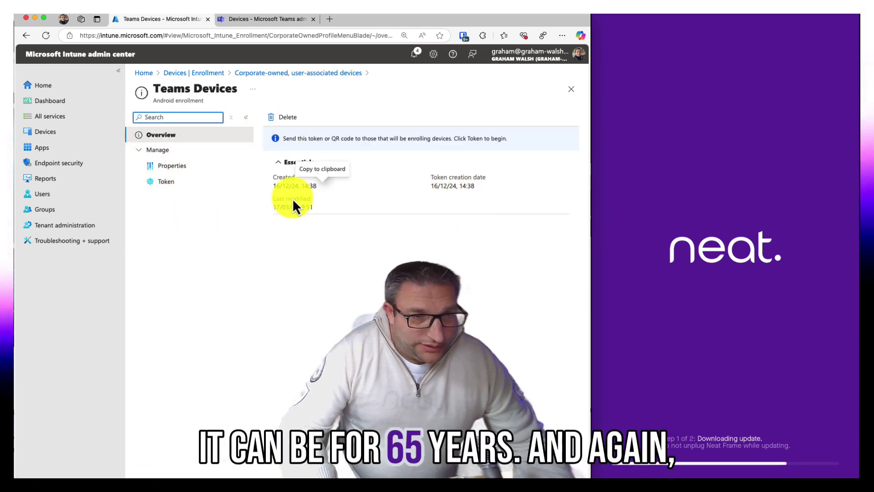
left_click(171, 188)
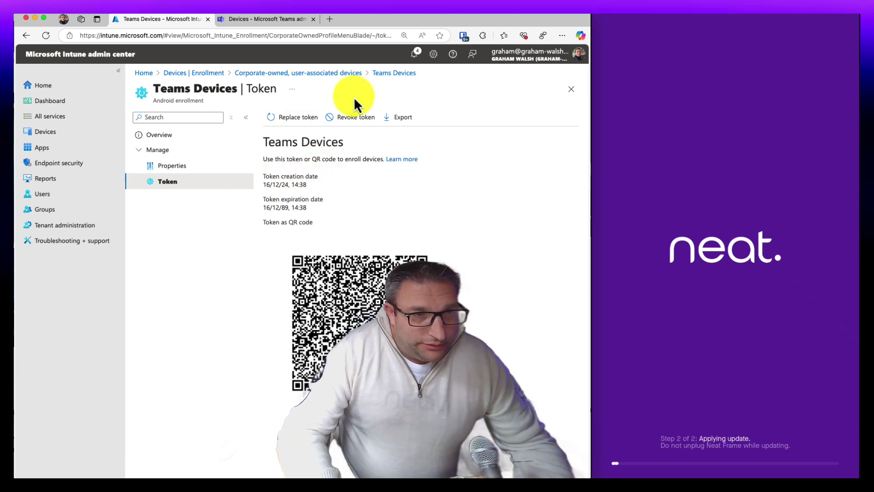
Try to create a second user-associated enrollment profile named dsfsdfsd, enabled for Microsoft Teams devices, and return to the profile list.
left_click(299, 74)
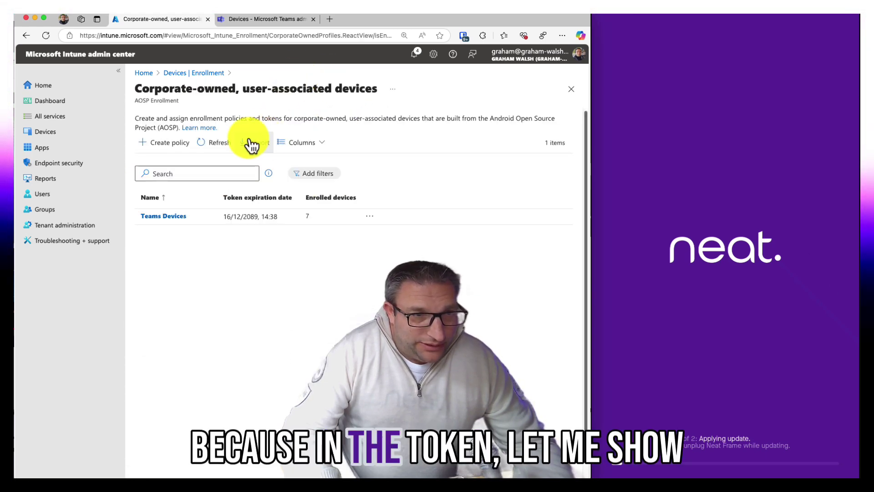
left_click(166, 143)
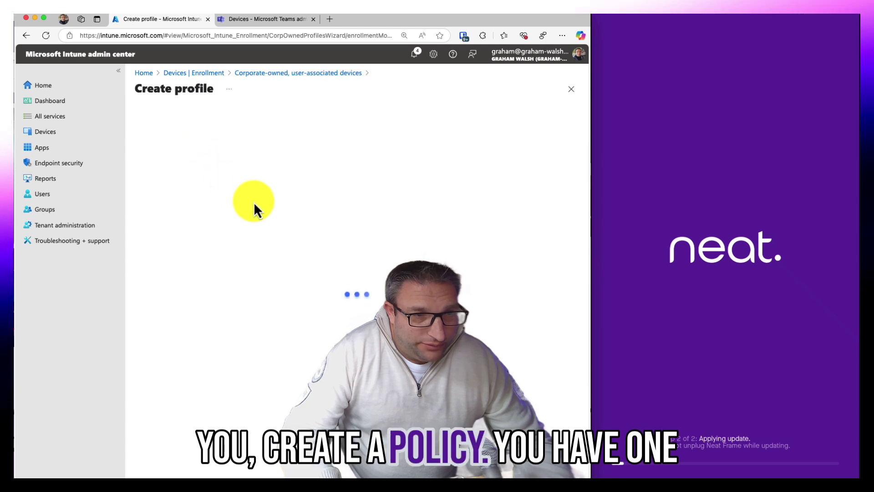
left_click(304, 286)
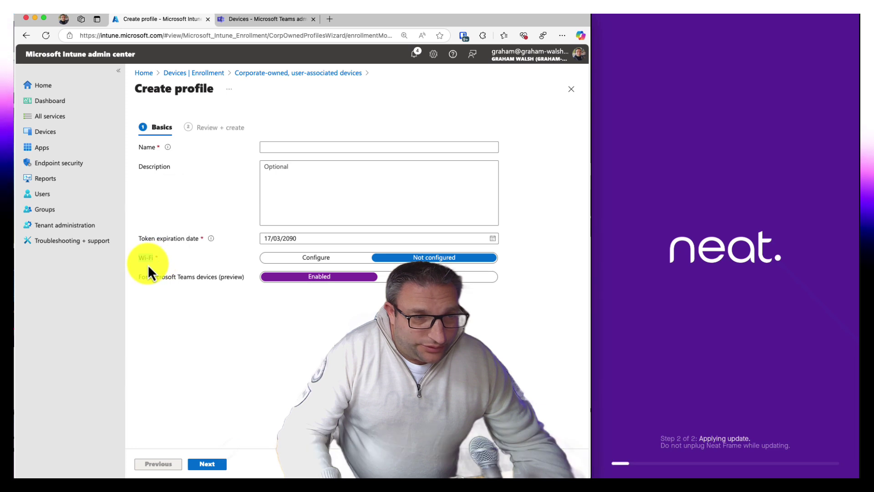
left_click(327, 147)
type("dsfsdfsd")
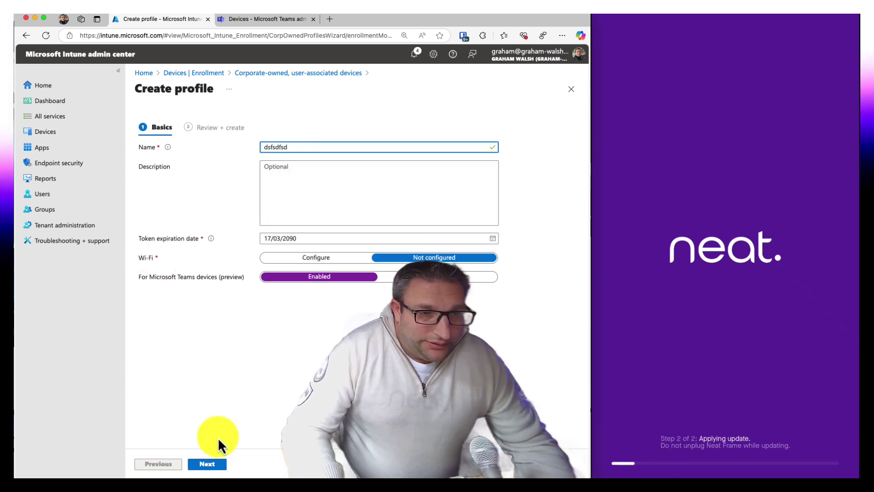
left_click(217, 464)
left_click(217, 463)
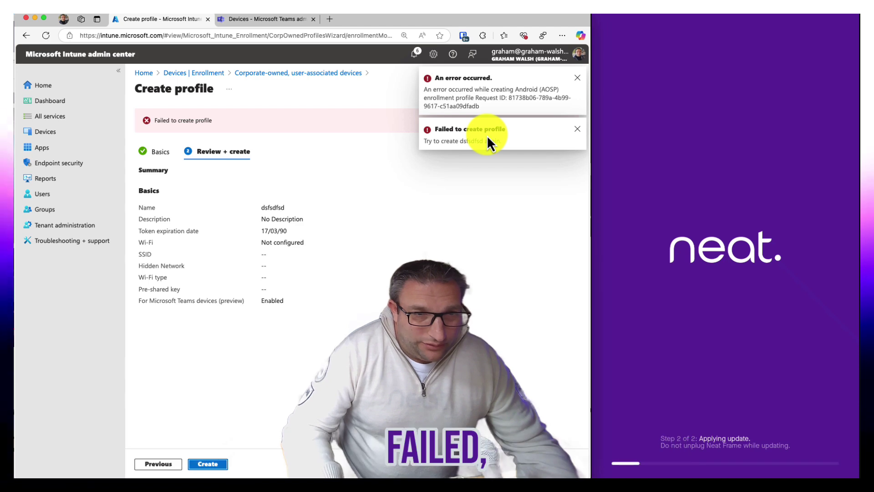
left_click(577, 130)
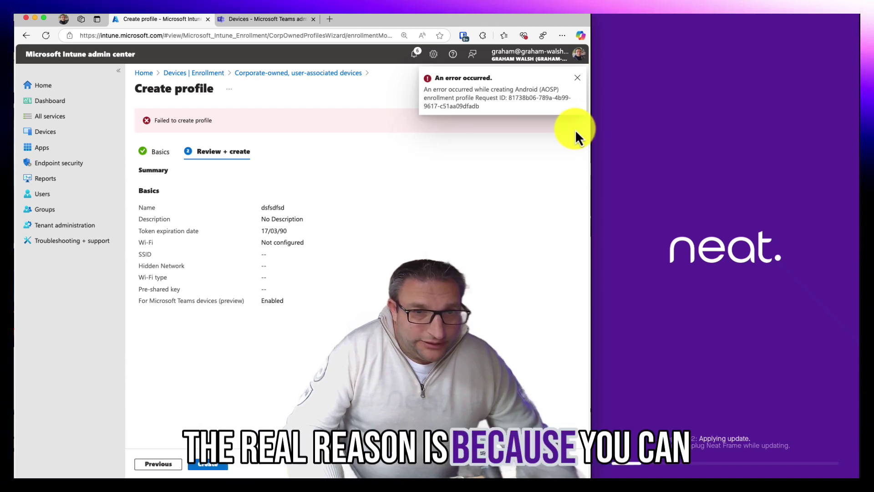
left_click(577, 78)
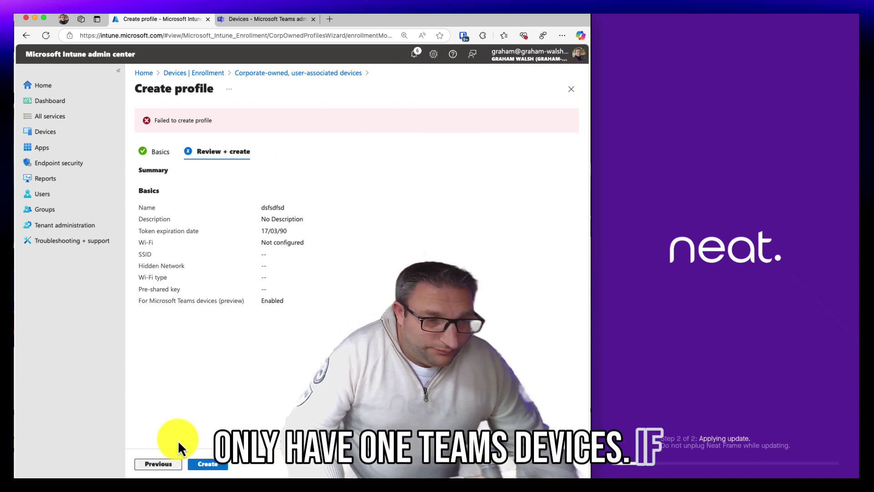
left_click(311, 74)
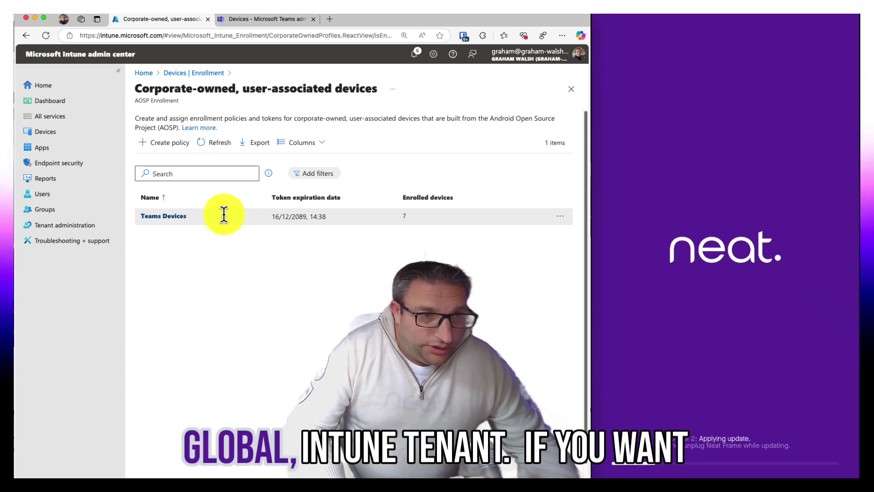
Open the device compliance policies and start a new compliance policy for the Android (AOSP) platform.
left_click(71, 132)
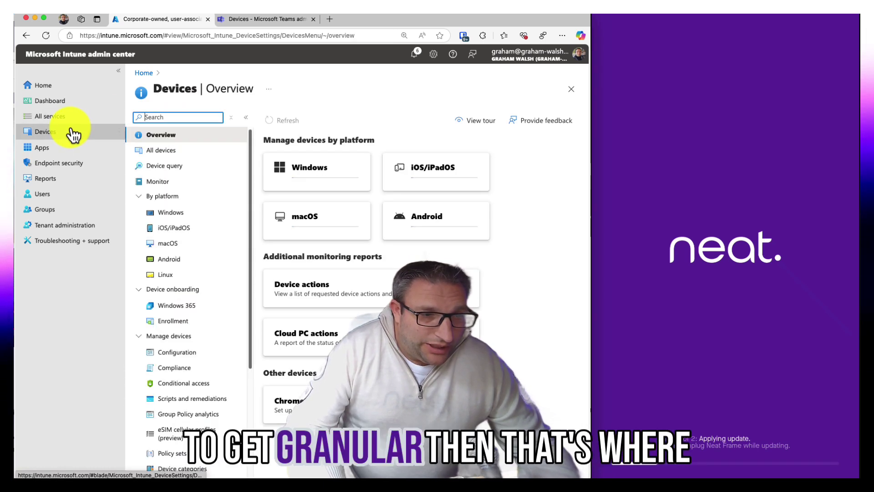
left_click(185, 375)
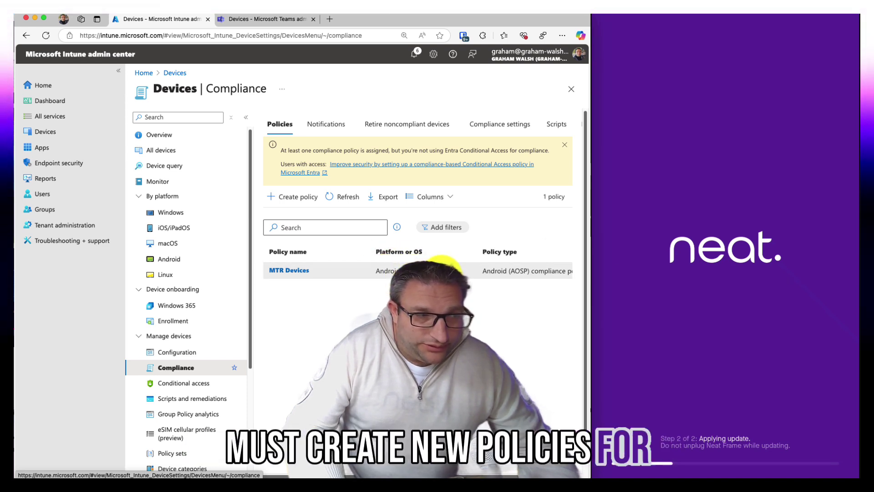
left_click(305, 201)
left_click(353, 121)
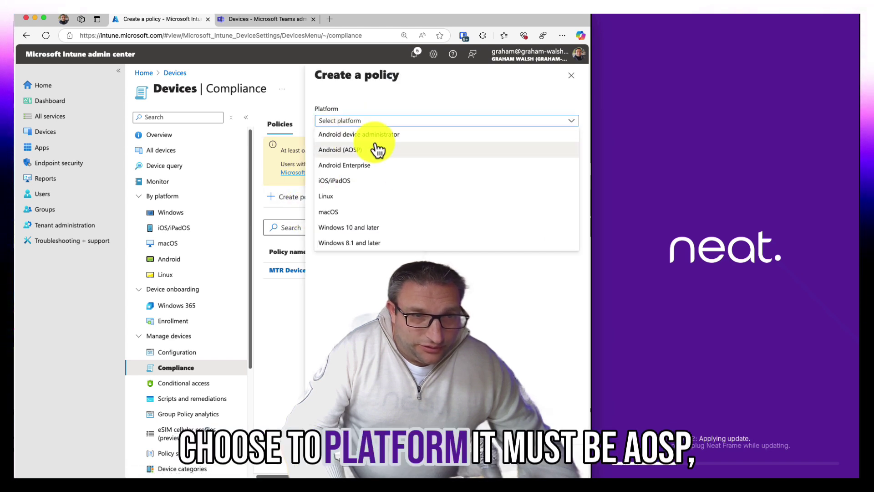
left_click(376, 150)
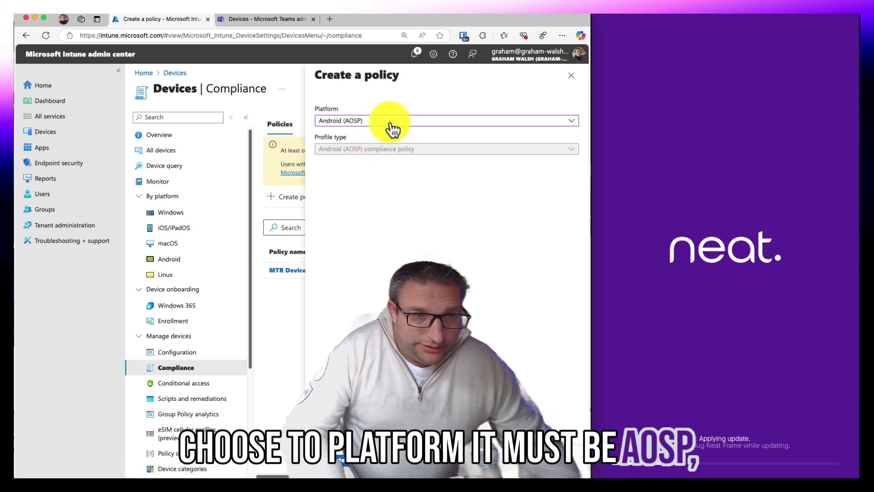
Switch the new policy's platform to Android device administrator, discard the unsaved policy and return to the Intune home page.
left_click(392, 128)
left_click(393, 136)
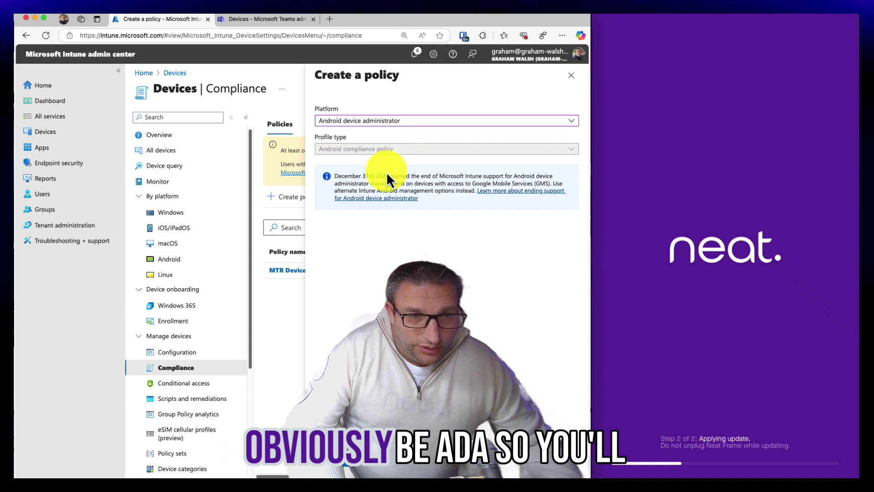
left_click(572, 77)
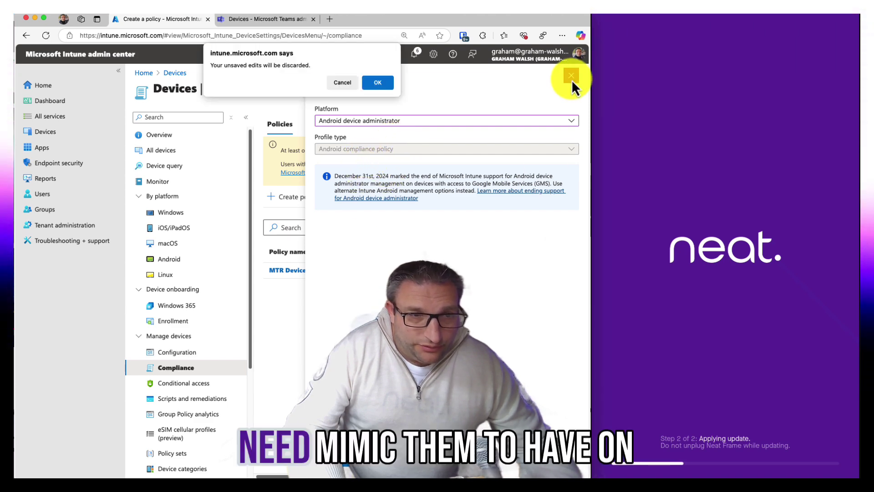
left_click(378, 83)
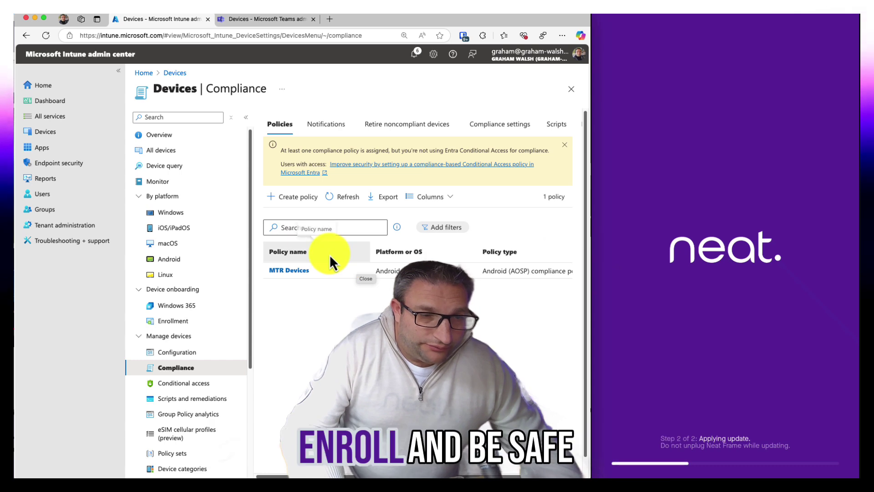
left_click(54, 90)
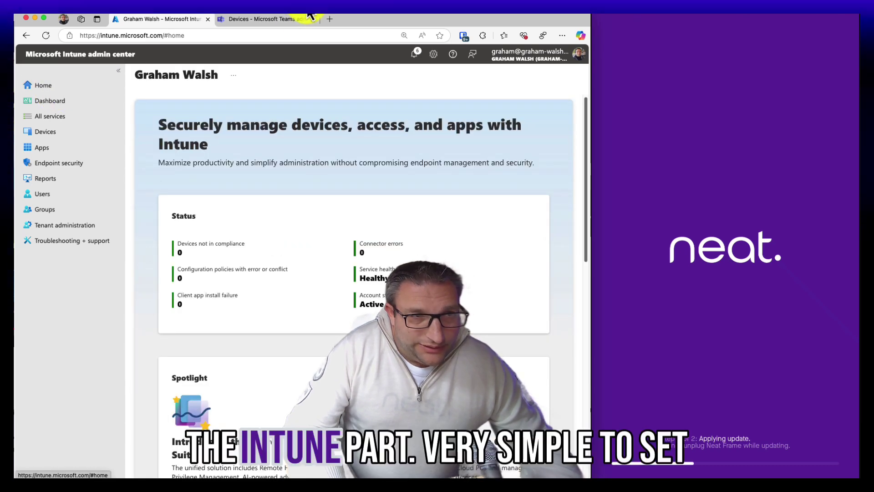
Switch to the Teams admin center, refresh the Neat Frame's details and review the software health versions.
left_click(265, 20)
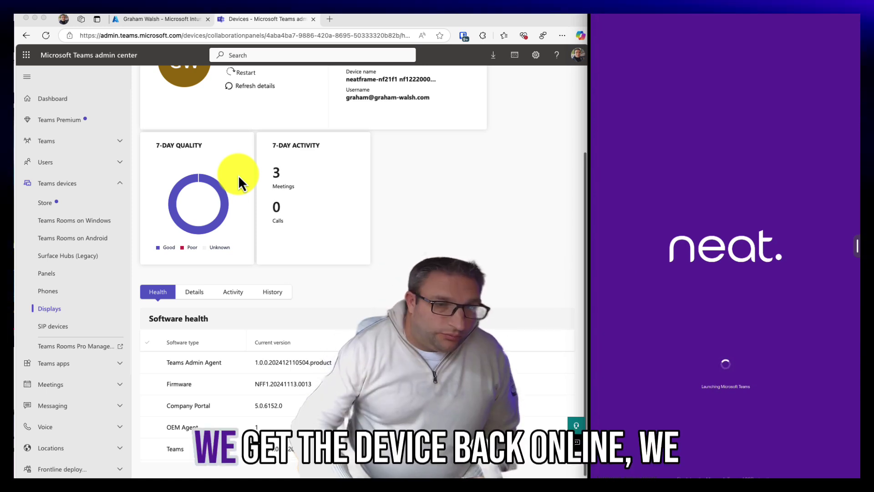
left_click(239, 175)
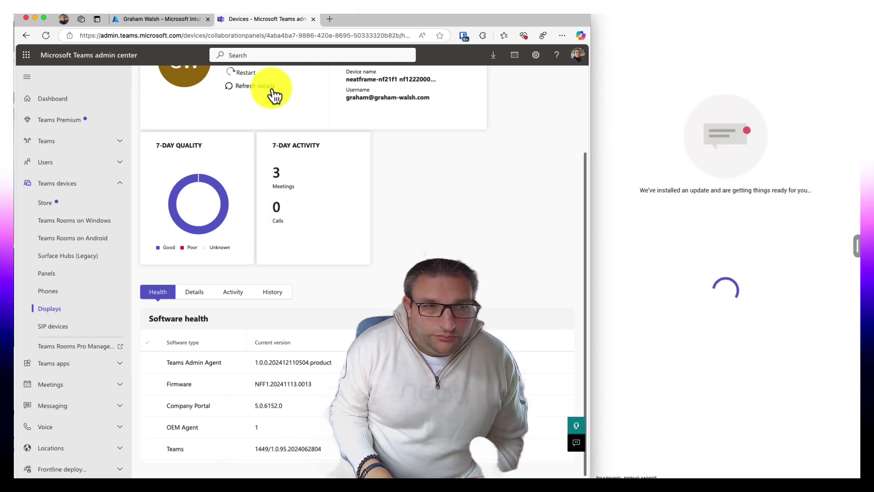
left_click(273, 87)
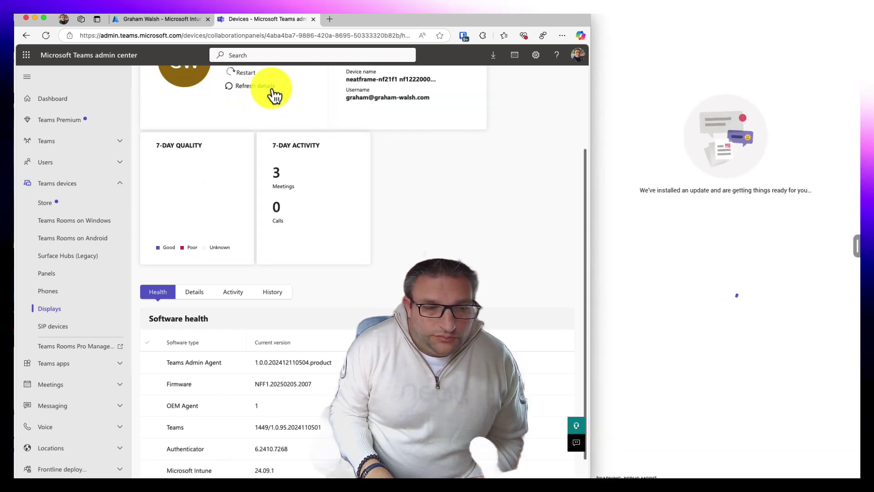
scroll(344, 292, "down", 1)
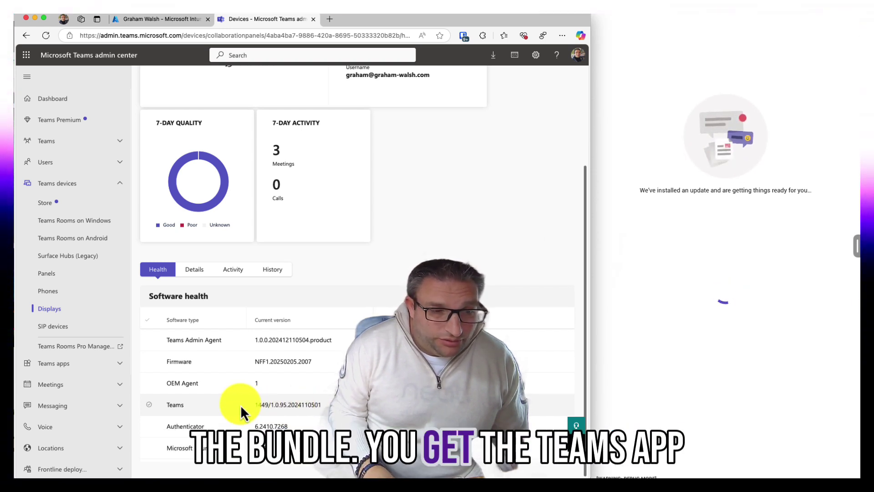
scroll(245, 402, "up", 5)
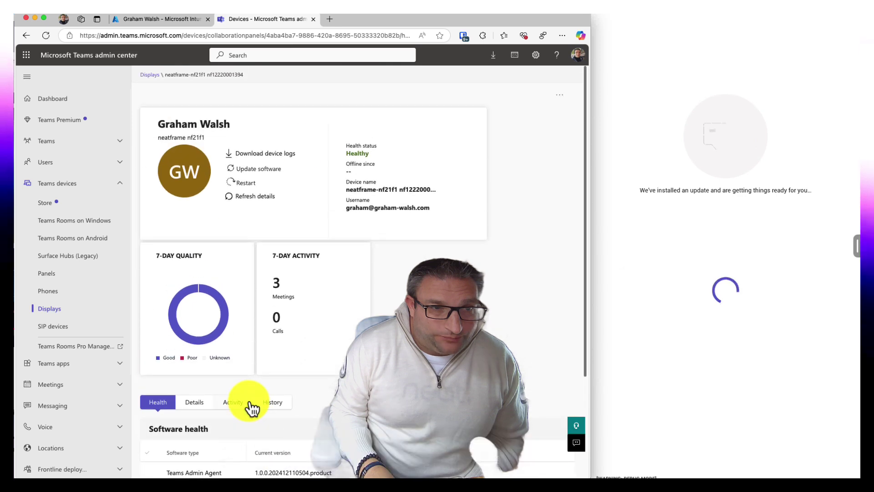
Switch to the Intune admin center, search the Android devices for the account's e-mail and adjust the device name and OS column widths.
left_click(164, 19)
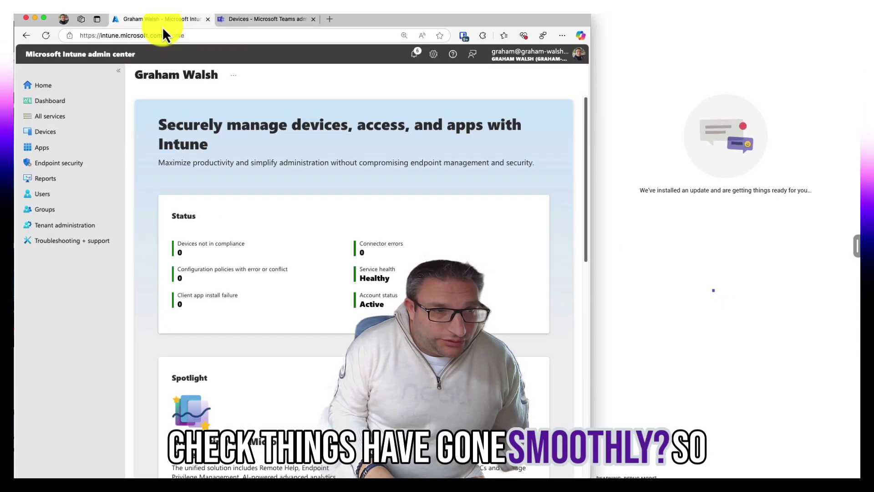
left_click(63, 130)
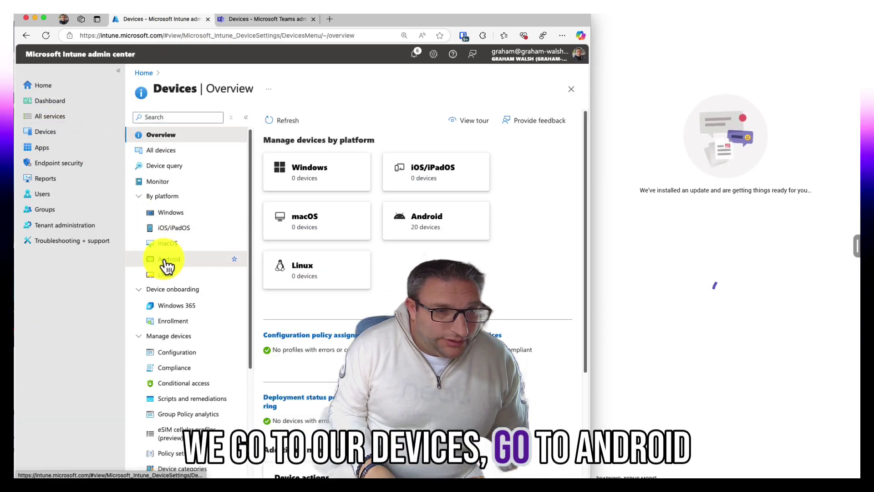
left_click(165, 259)
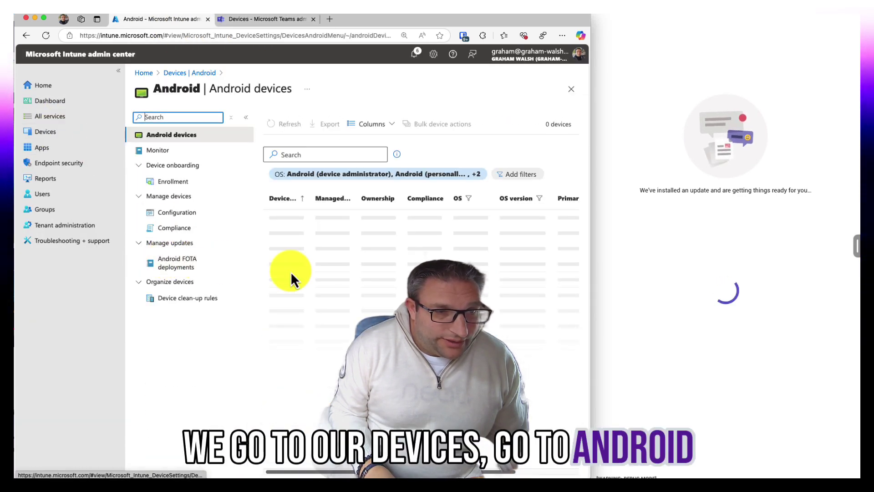
left_click(298, 154)
type("graham")
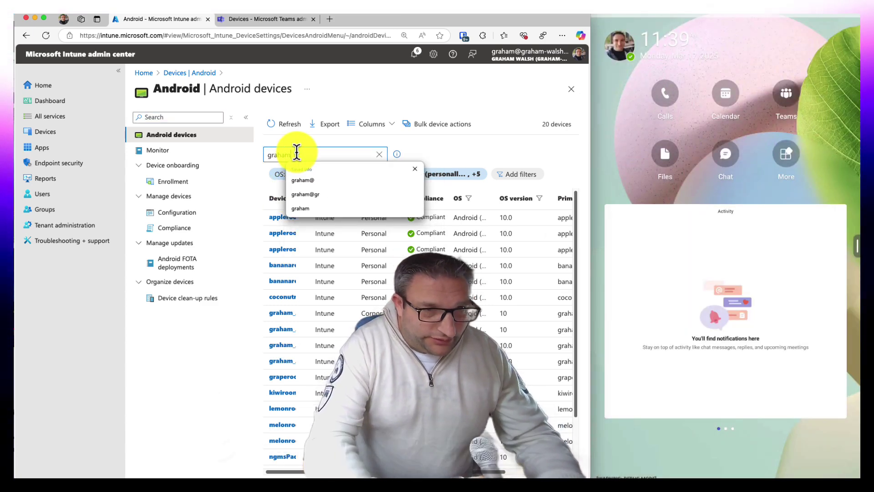
left_click(306, 194)
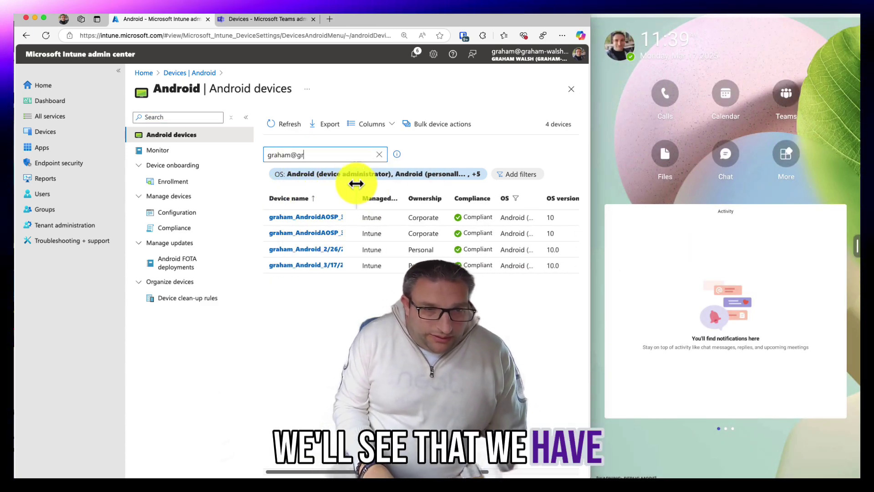
left_click_drag(367, 183, 344, 184)
left_click_drag(527, 200, 575, 189)
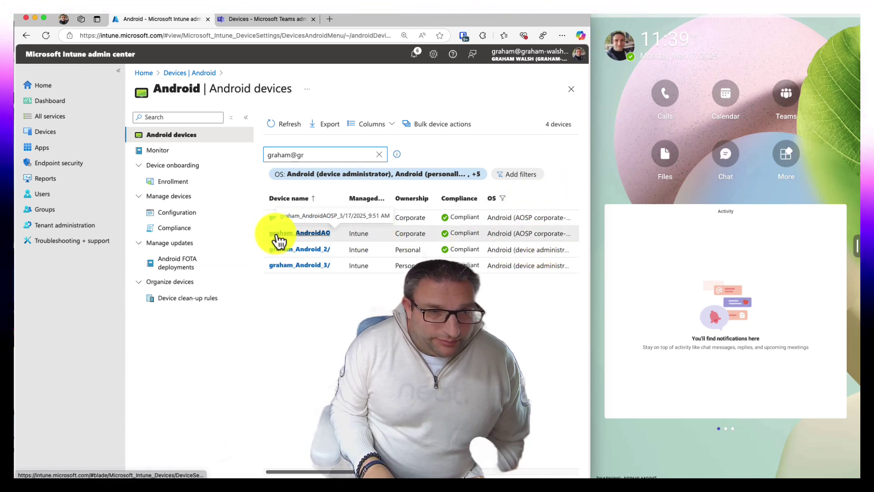
Open the corporate AOSP device record dated 3/10/2025 10:07 PM and check its properties and the operating system in its hardware details.
left_click(278, 234)
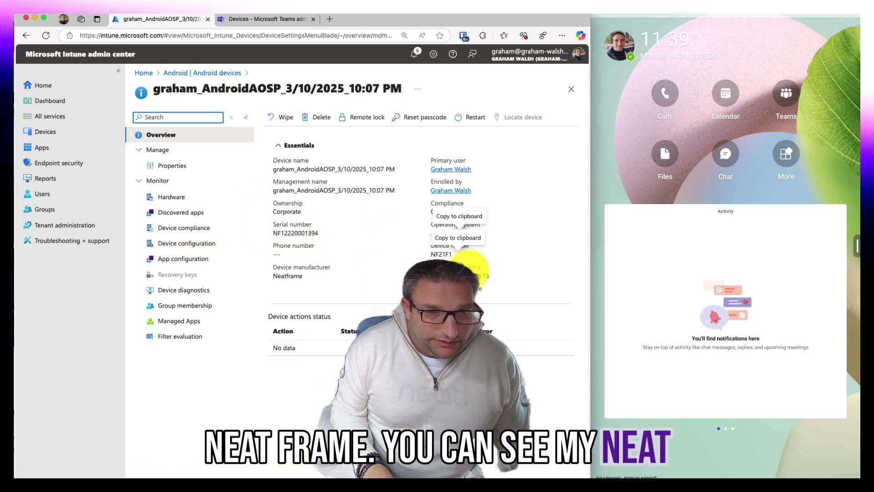
left_click(174, 166)
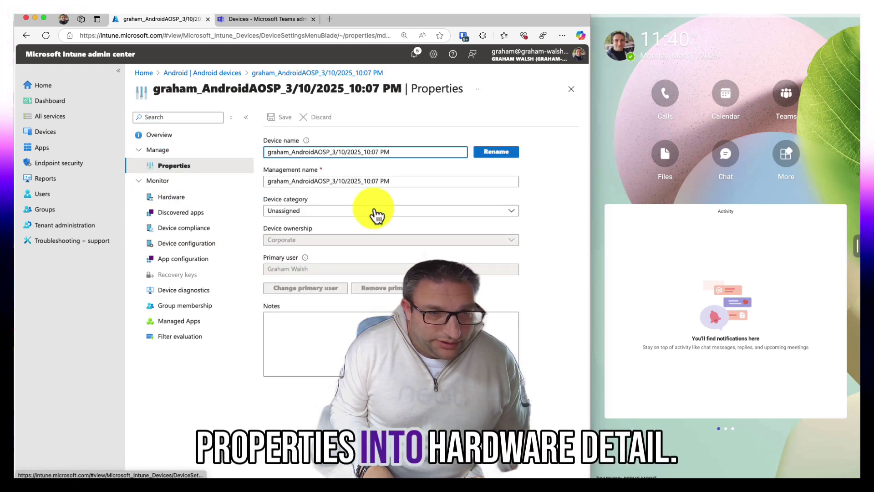
left_click(183, 200)
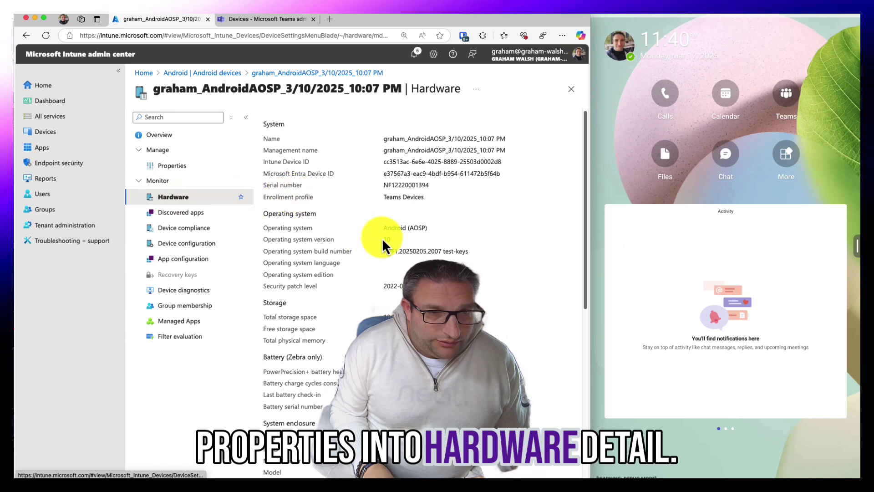
left_click_drag(433, 229, 385, 227)
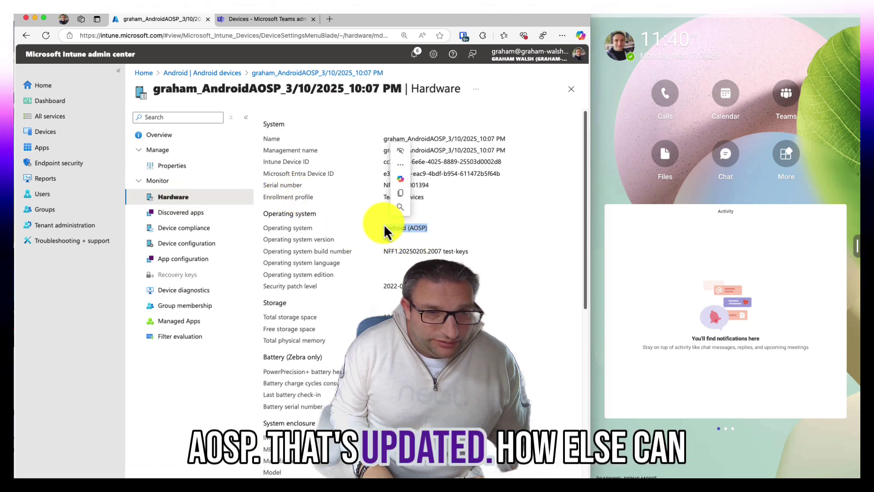
left_click(187, 168)
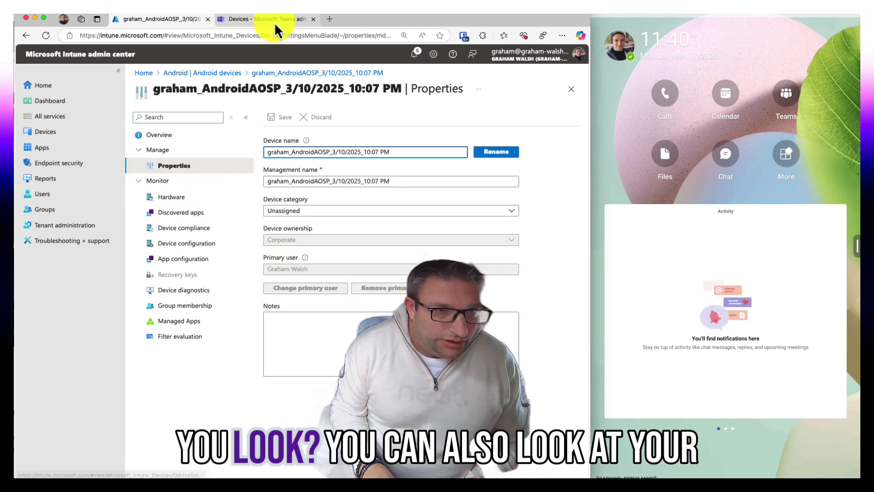
Open the Azure portal at portal.azure.com in a new browser tab.
left_click(331, 20)
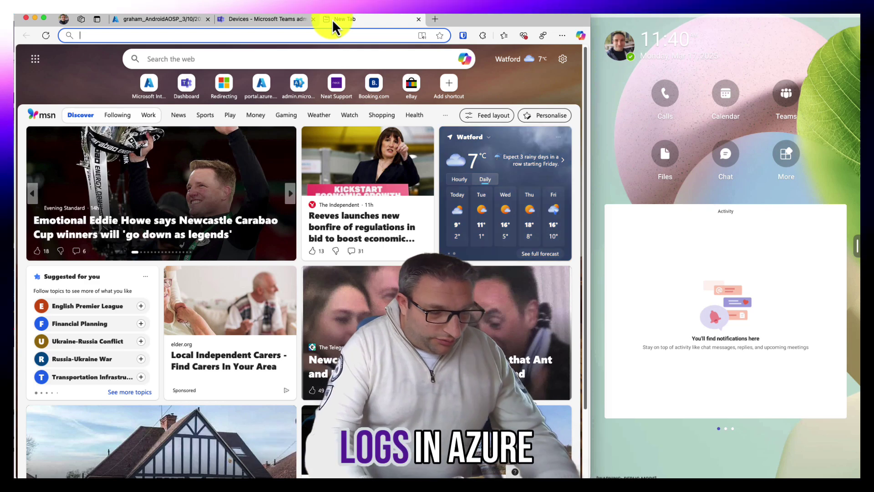
type("por")
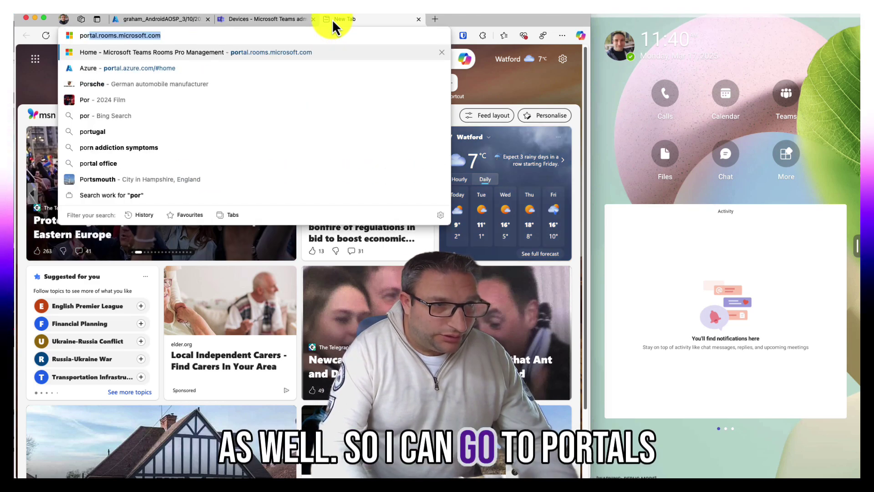
type("tal")
key("BackSpace")
key("BackSpace")
key("BackSpace")
key("Down")
key("Return")
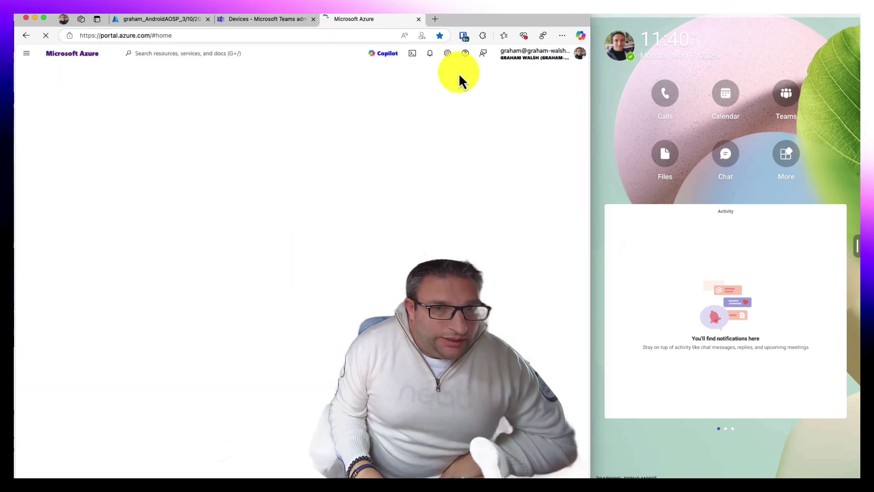
Go to the devices area of Microsoft Entra ID and open the device audit logs.
left_click(133, 319)
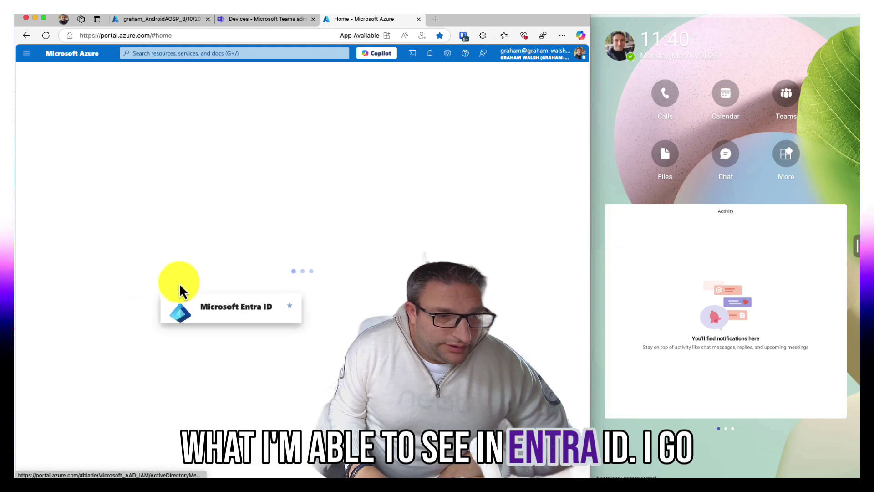
left_click(76, 294)
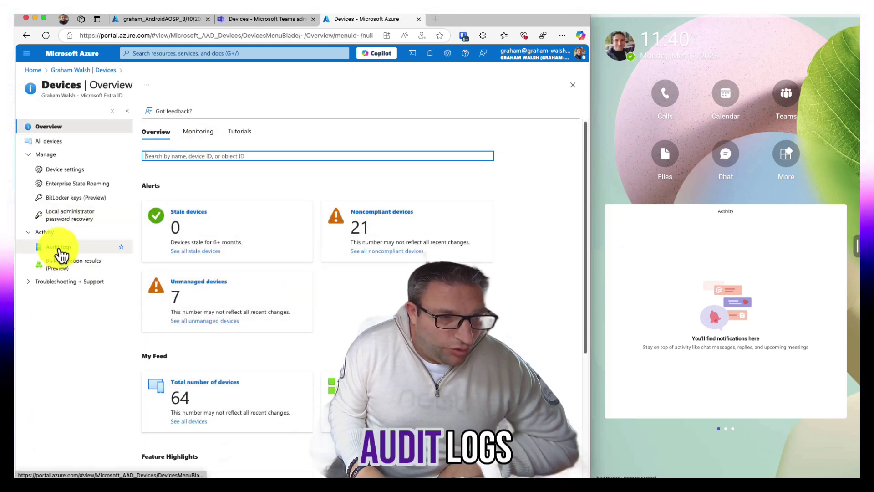
left_click(60, 248)
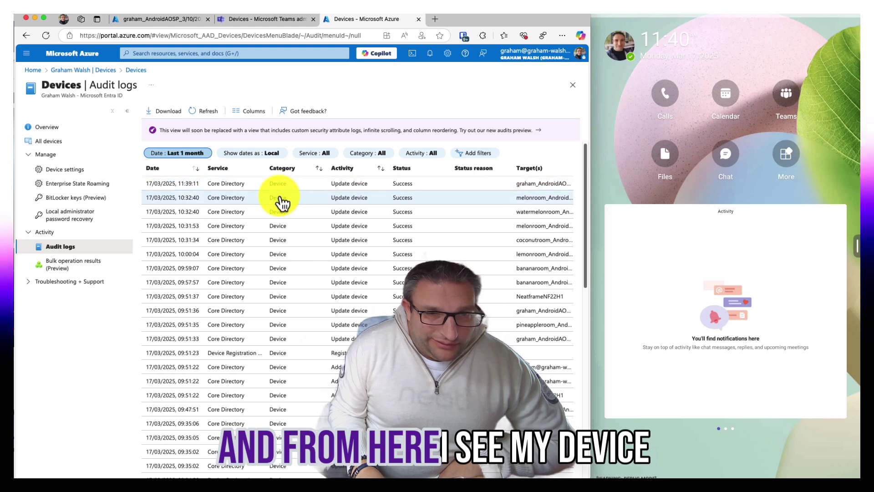
Review the target, modified properties and activity of the device update logged at 17/03/2025, 11:39:11, and close its details.
left_click(274, 194)
left_click(269, 103)
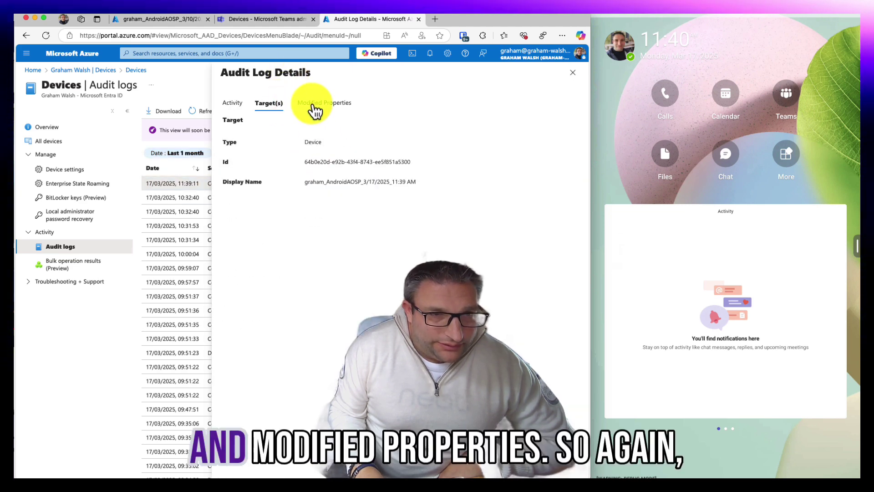
left_click(324, 103)
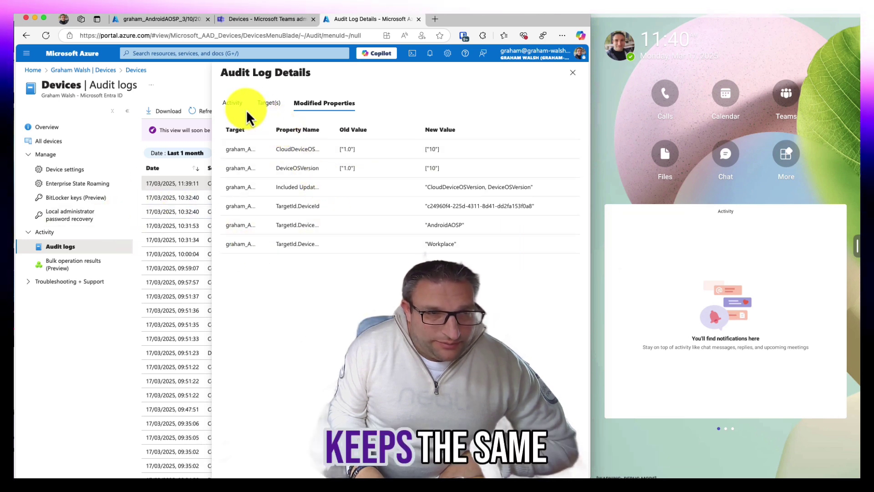
left_click(234, 104)
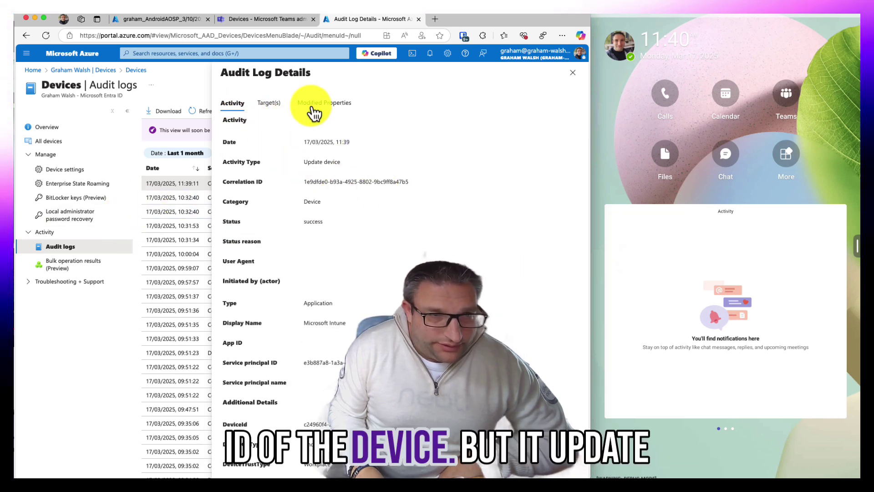
left_click(318, 104)
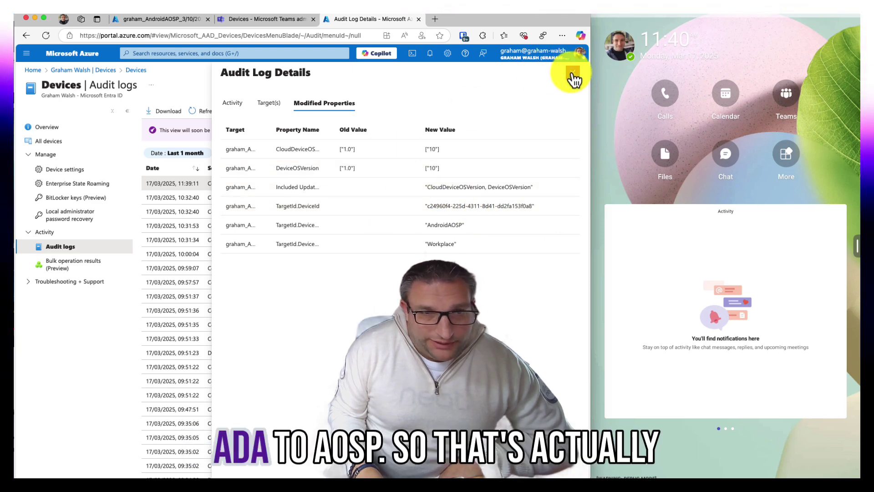
left_click(572, 73)
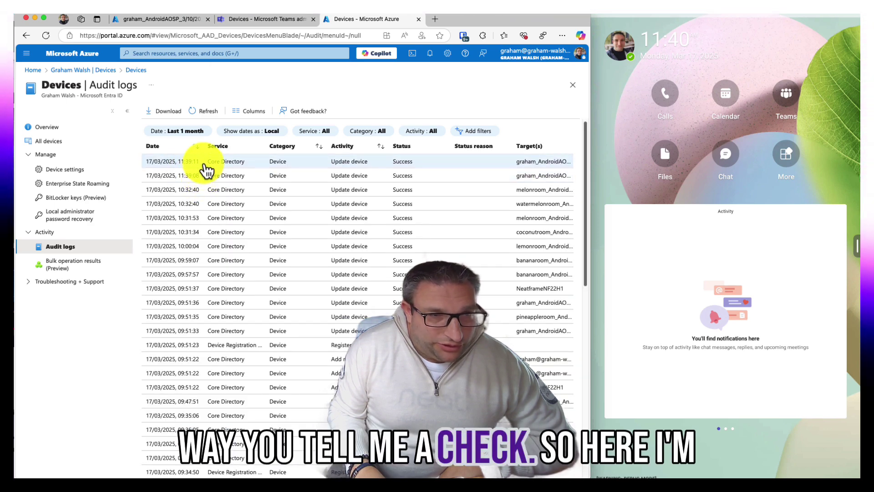
Examine the modified properties of the two device updates logged at 17/03/2025, 11:39:11 and 11:39:08.
left_click(203, 167)
left_click(325, 109)
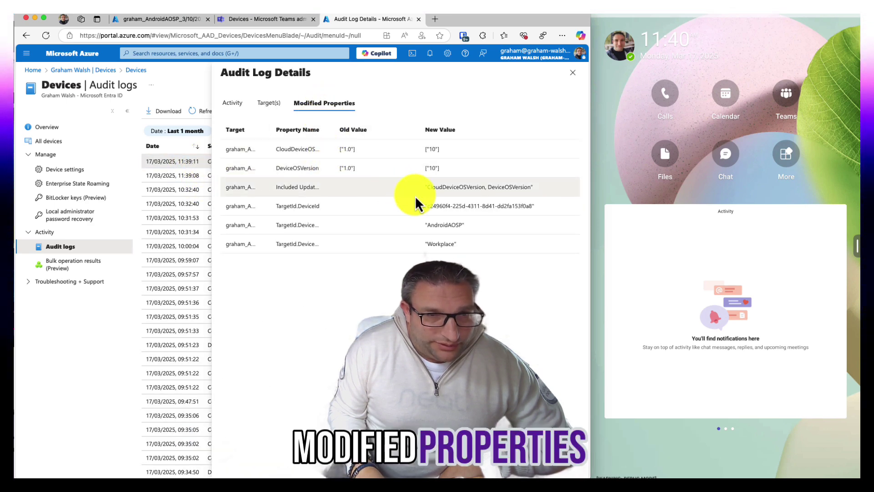
left_click(185, 177)
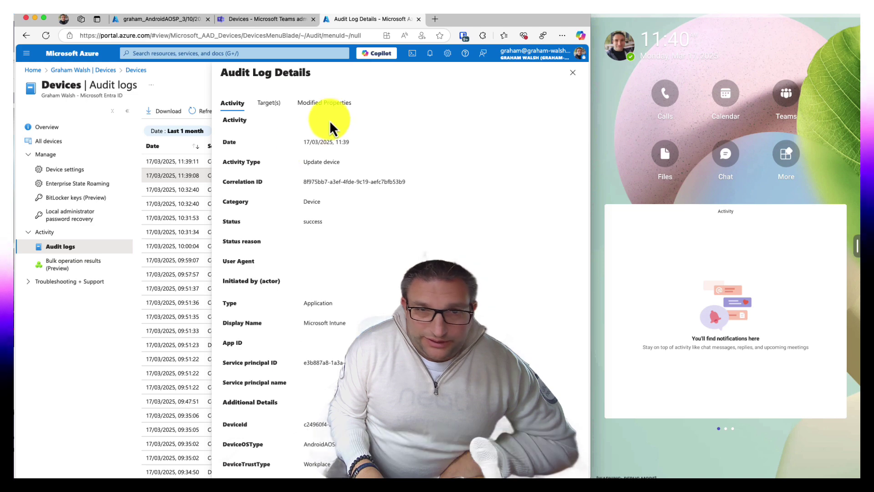
left_click(327, 103)
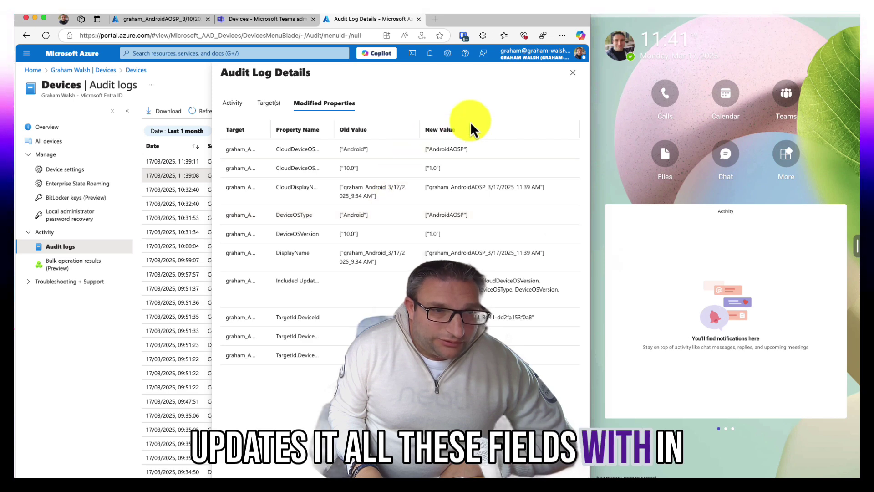
Recheck the AOSP device's properties in Intune and the display's software health in Teams admin center.
left_click(178, 20)
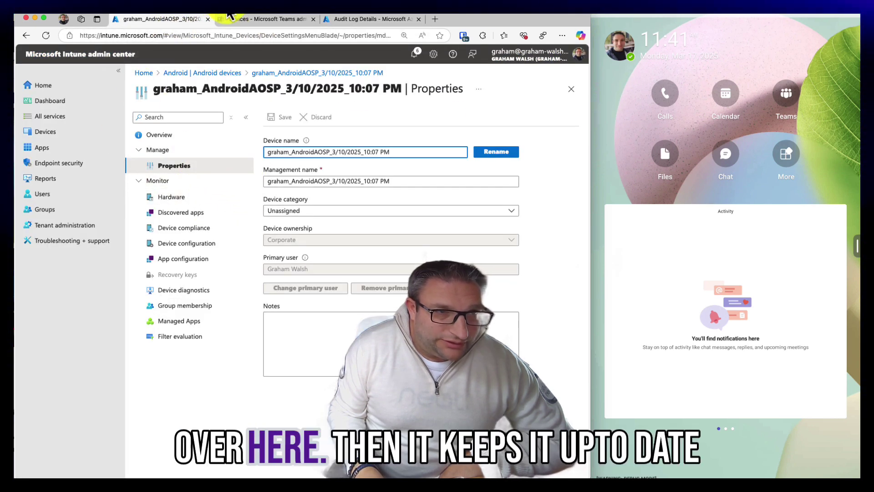
left_click(251, 21)
scroll(348, 348, "down", 3)
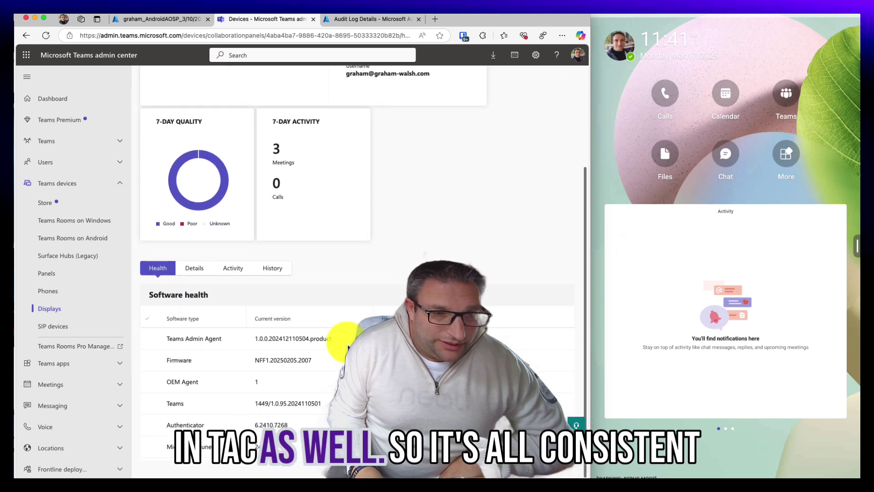
scroll(341, 337, "up", 3)
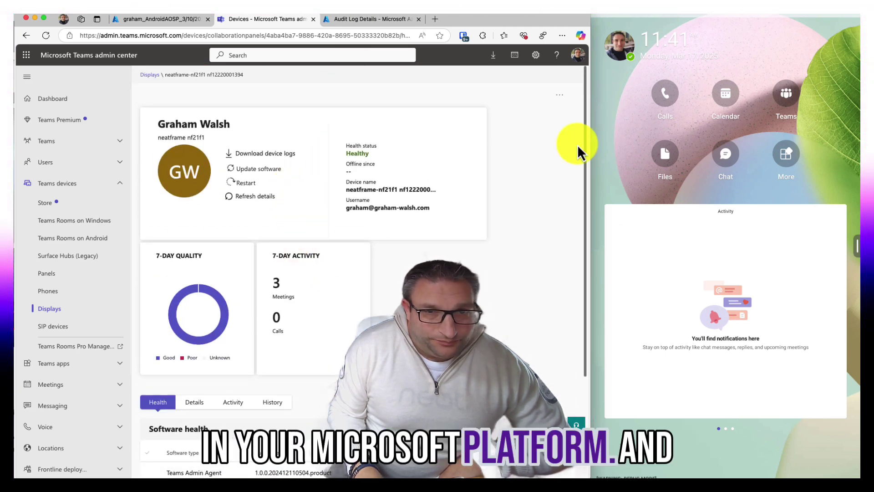
On the Neat Frame, open the device's system settings and view the Teams agent and app version details.
left_click(617, 136)
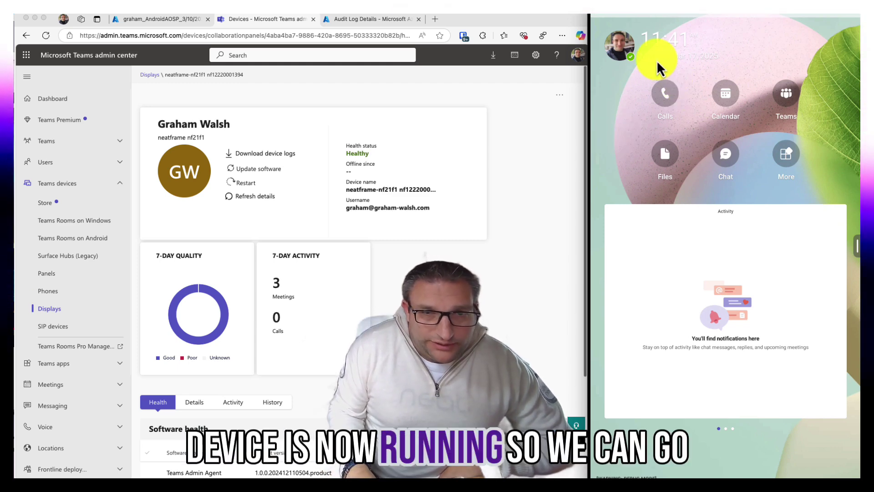
left_click(627, 47)
left_click(636, 128)
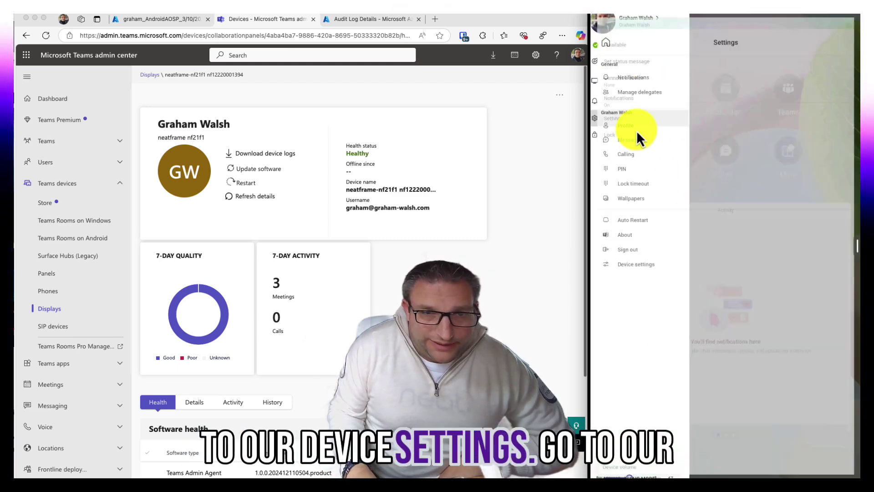
left_click(651, 267)
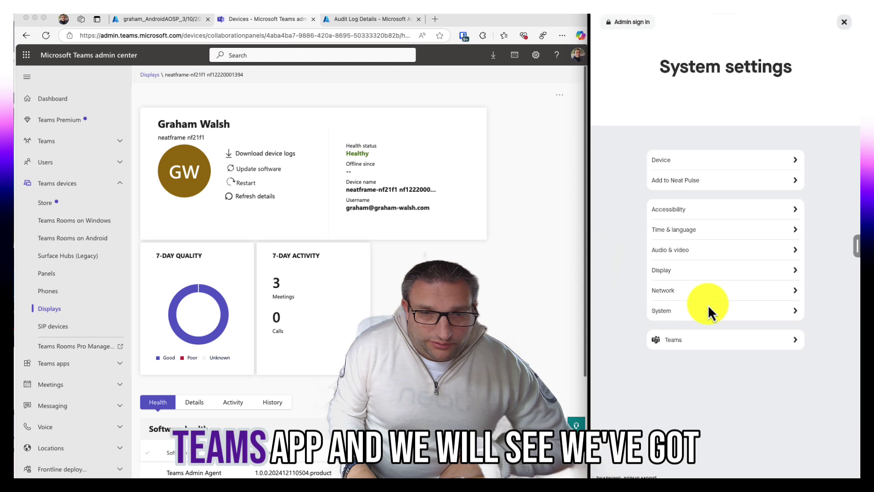
left_click(692, 343)
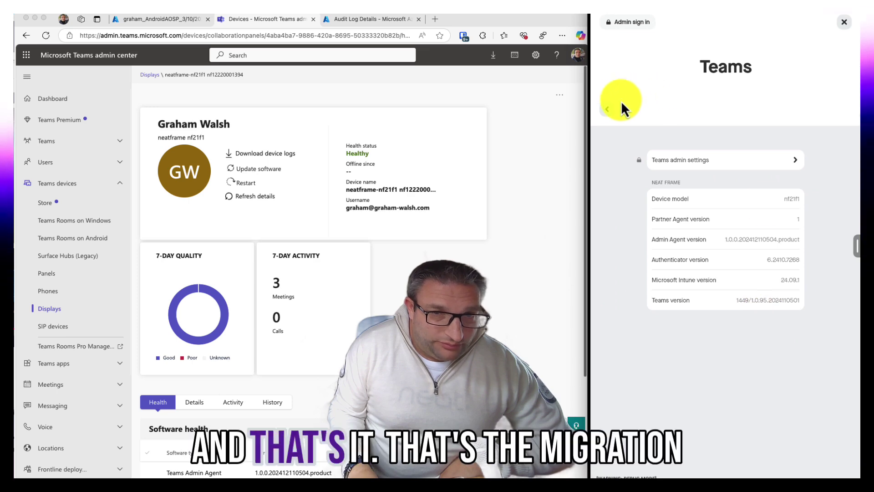
Leave the Neat Frame's Teams details, close the system settings and profile menu, and return to the home screen.
left_click(608, 108)
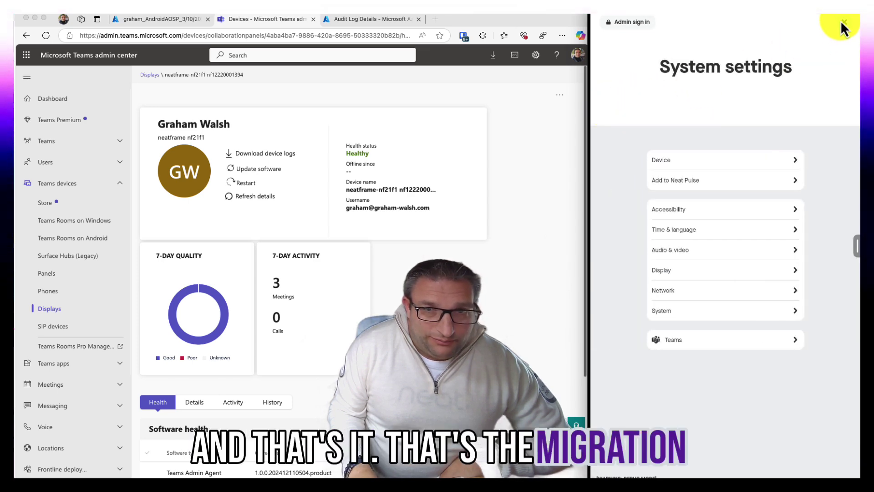
left_click(843, 22)
left_click(608, 29)
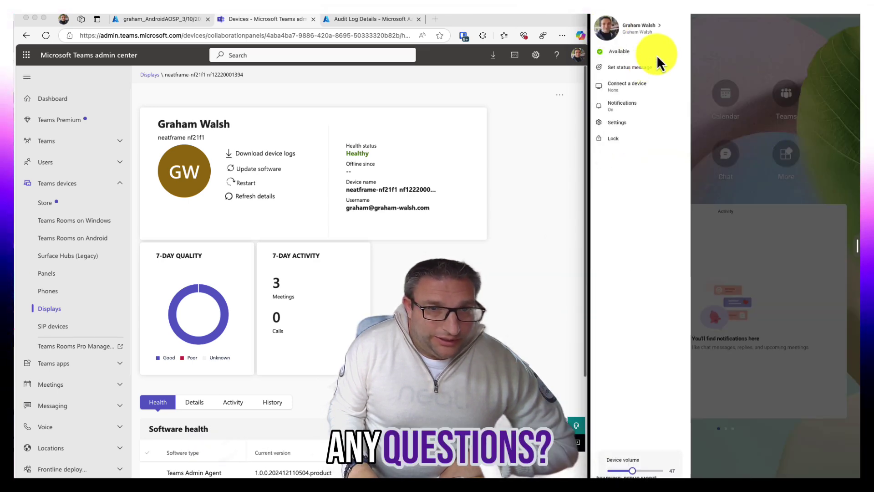
left_click(780, 48)
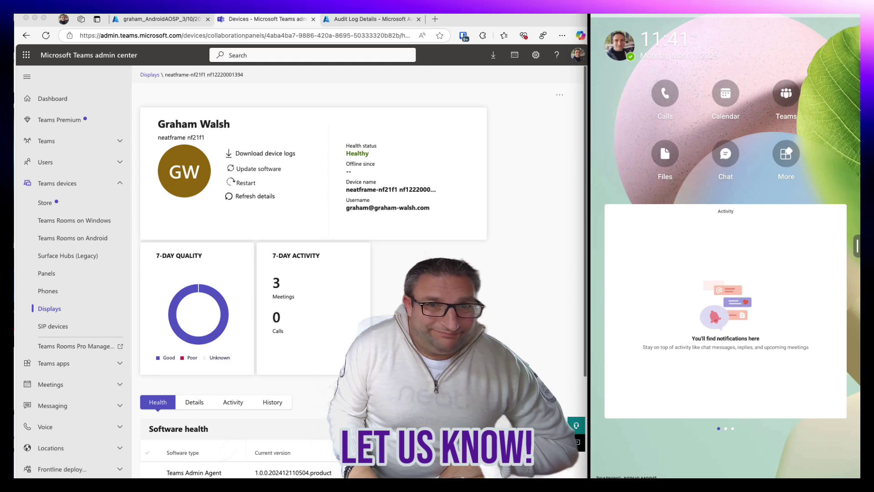